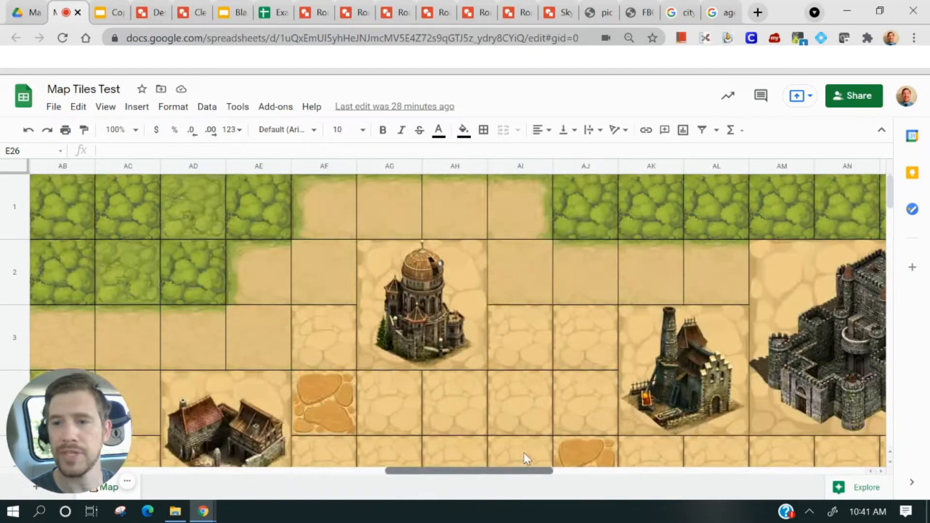
# Scroll through the Map Tiles Test sheet to examine the finished tile map
pyautogui.scroll(-5, 625, 387)
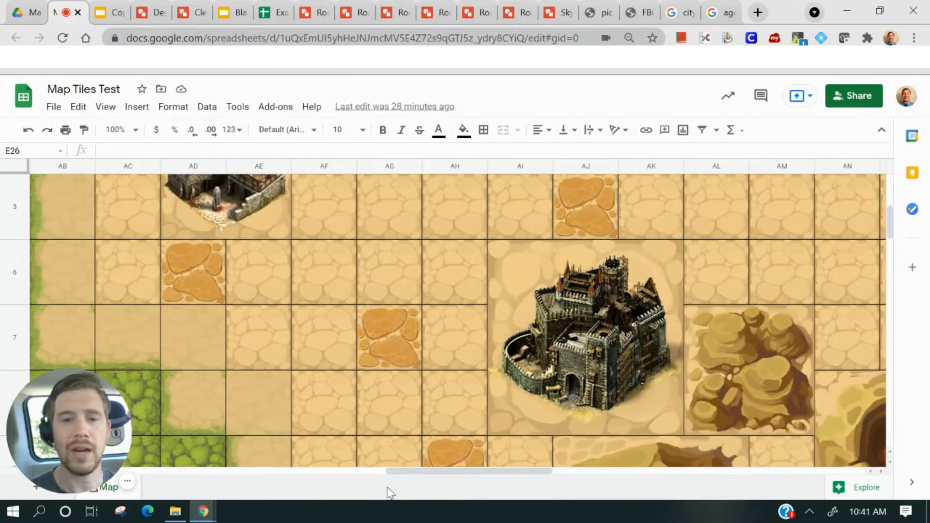
pyautogui.moveTo(433, 472); pyautogui.dragTo(199, 460)
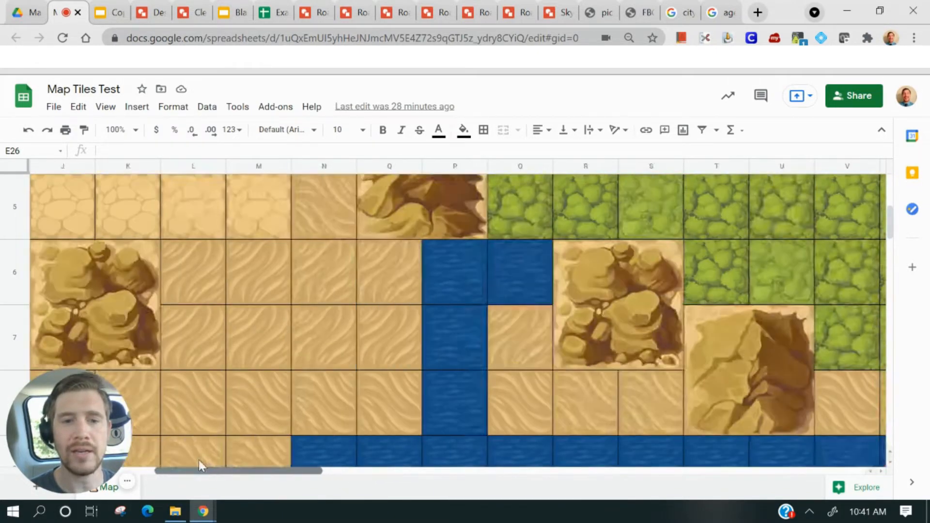
pyautogui.scroll(-8, 207, 417)
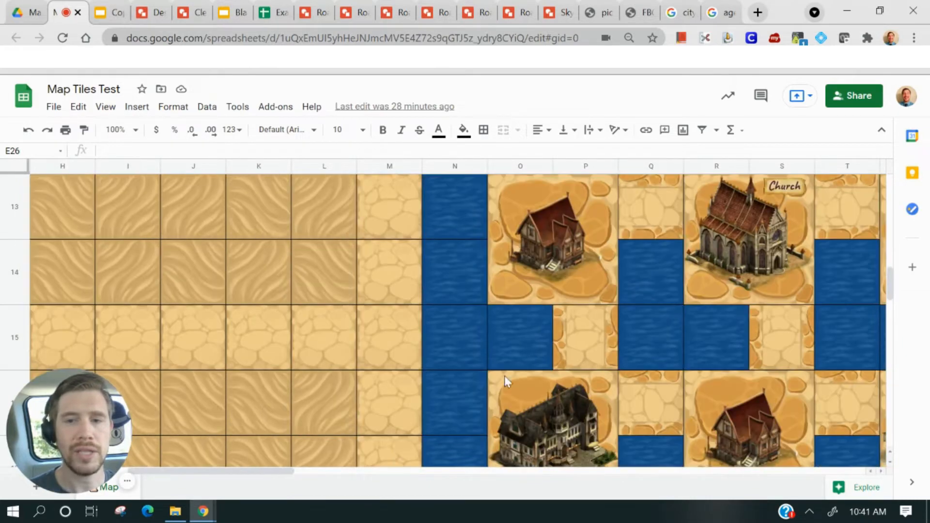
pyautogui.scroll(-12, 504, 376)
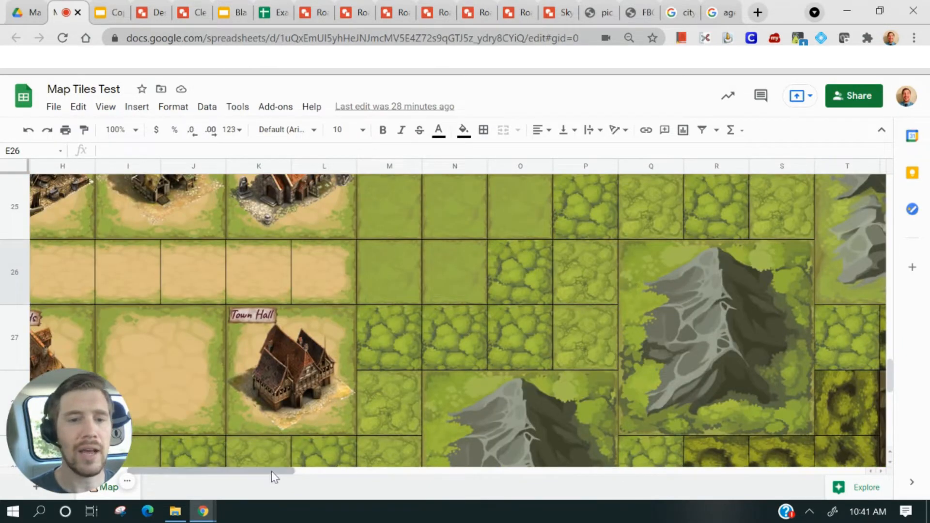
pyautogui.moveTo(271, 471); pyautogui.dragTo(209, 472)
pyautogui.scroll(2, 297, 396)
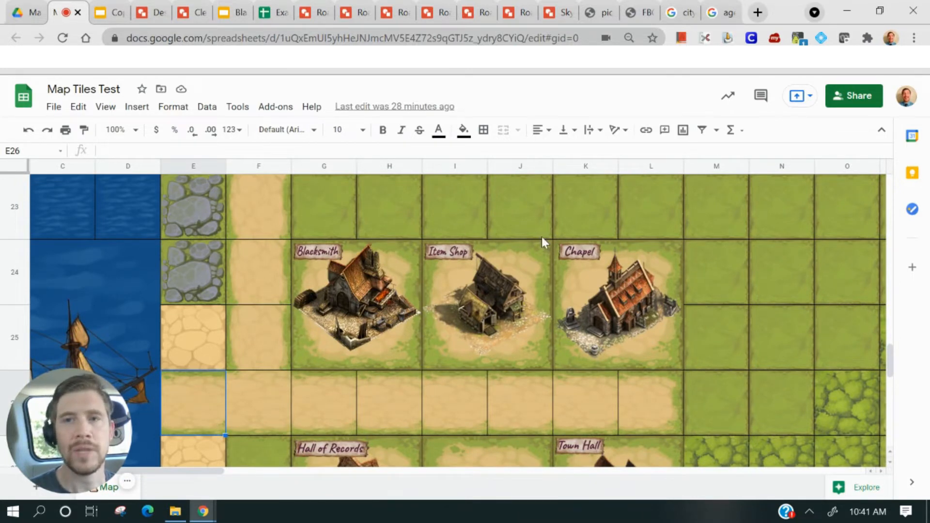
pyautogui.scroll(-2, 287, 285)
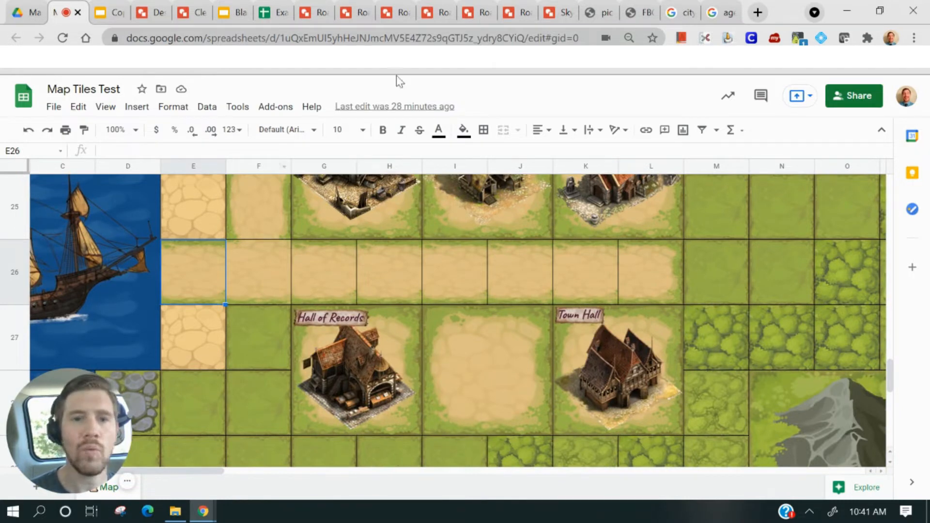
# Examine the tile images on the map builder slide and the Desert Rock 2 drawing
pyautogui.click(111, 13)
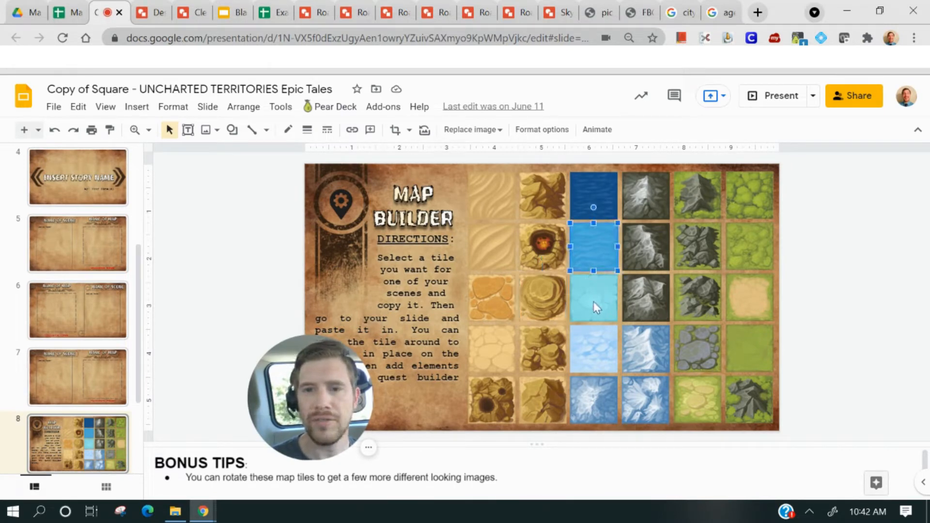
pyautogui.click(659, 305)
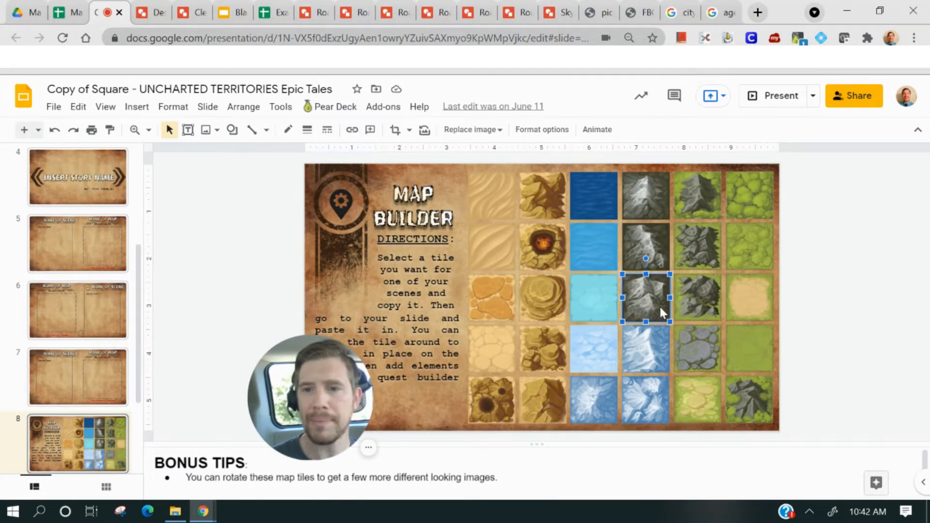
pyautogui.click(592, 361)
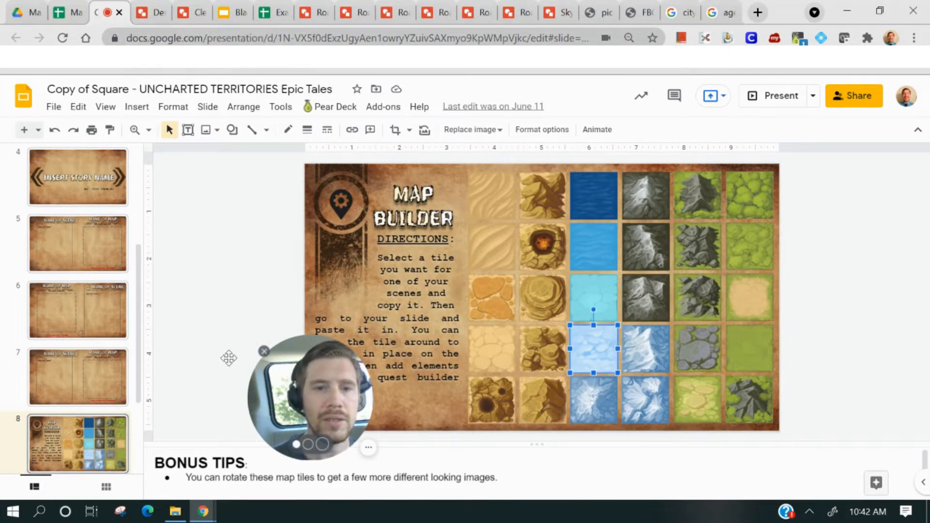
pyautogui.click(150, 9)
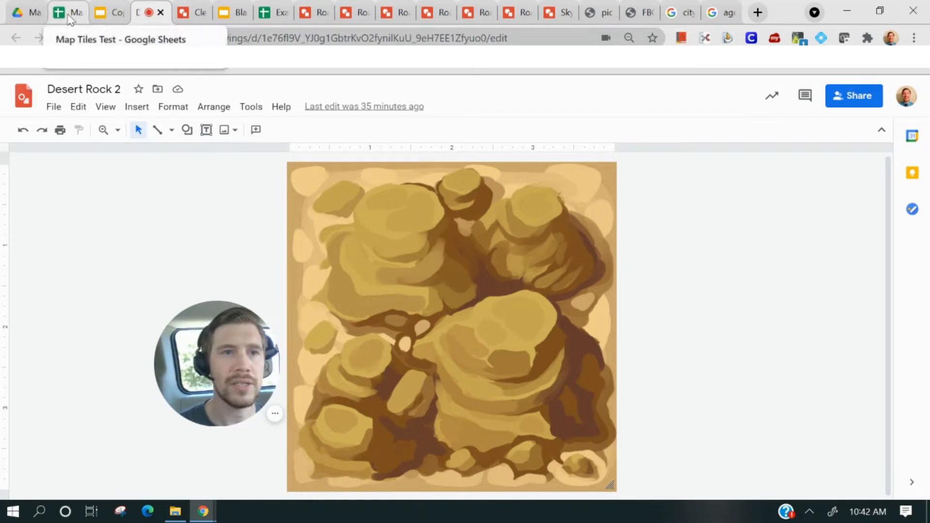
pyautogui.moveTo(224, 353); pyautogui.dragTo(165, 379)
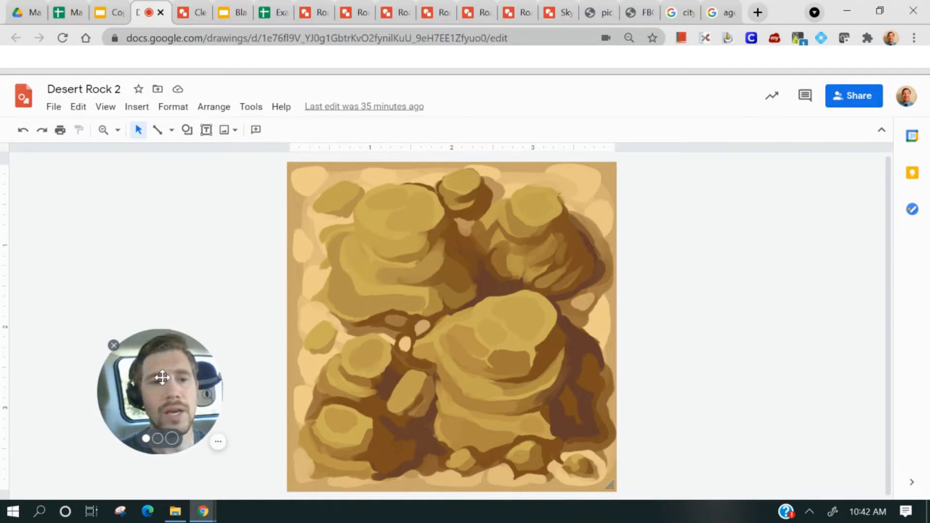
pyautogui.moveTo(162, 377); pyautogui.dragTo(103, 417)
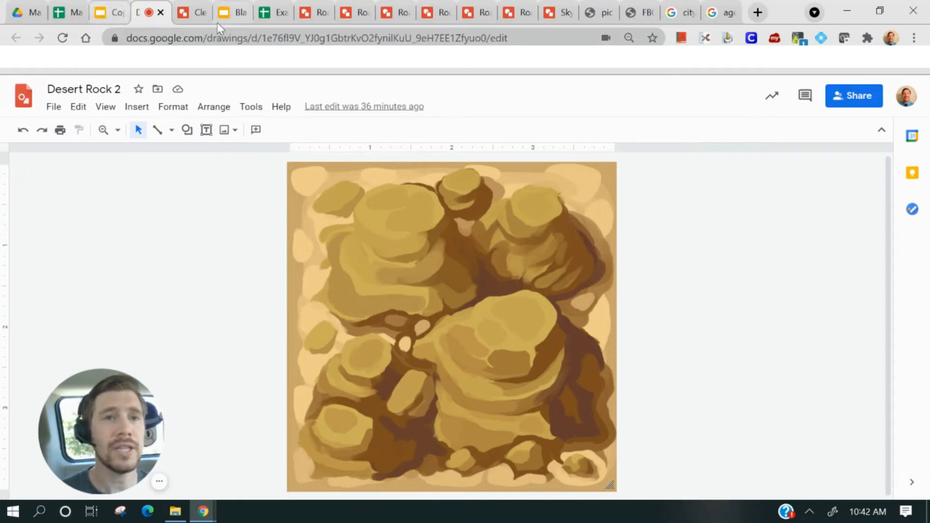
# In the Example Map spreadsheet, resize all rows to a height of 100 pixels
pyautogui.click(265, 16)
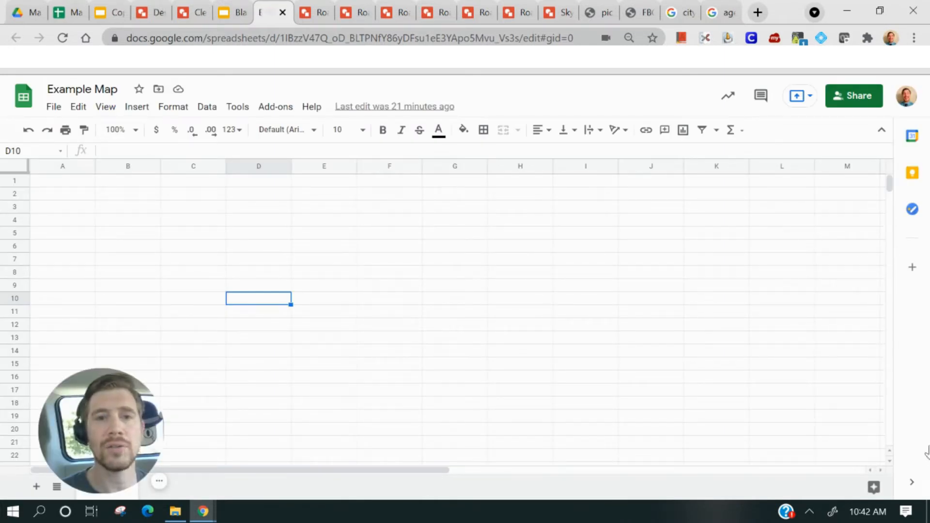
pyautogui.click(63, 182)
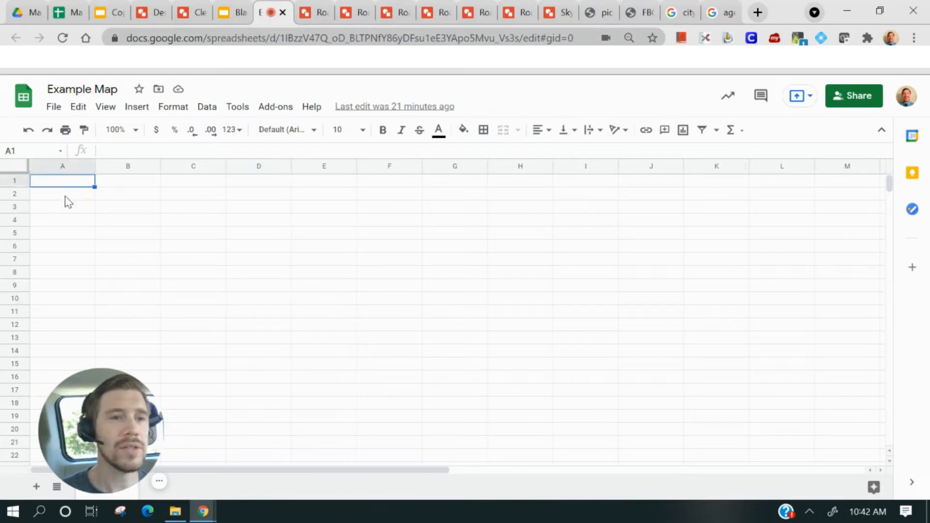
pyautogui.click(64, 195)
pyautogui.click(63, 213)
pyautogui.click(73, 259)
pyautogui.click(68, 196)
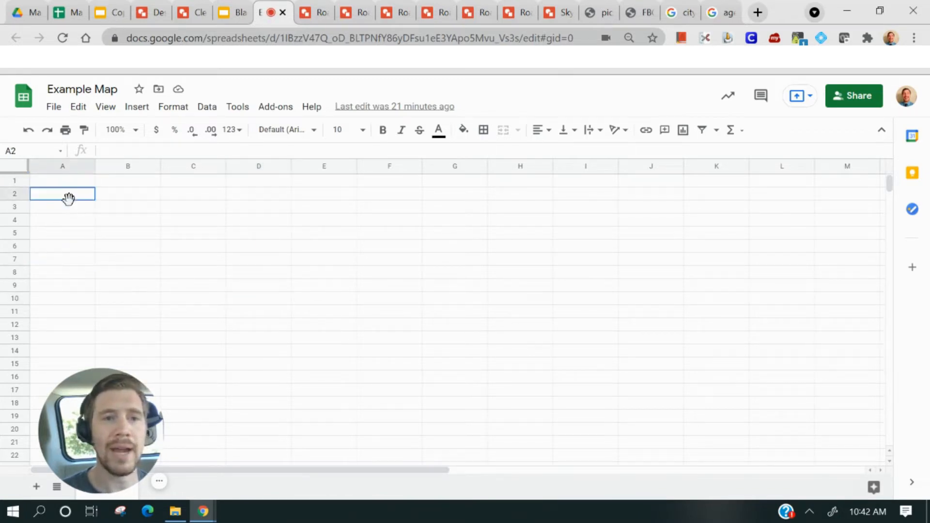
pyautogui.moveTo(72, 422); pyautogui.dragTo(751, 225)
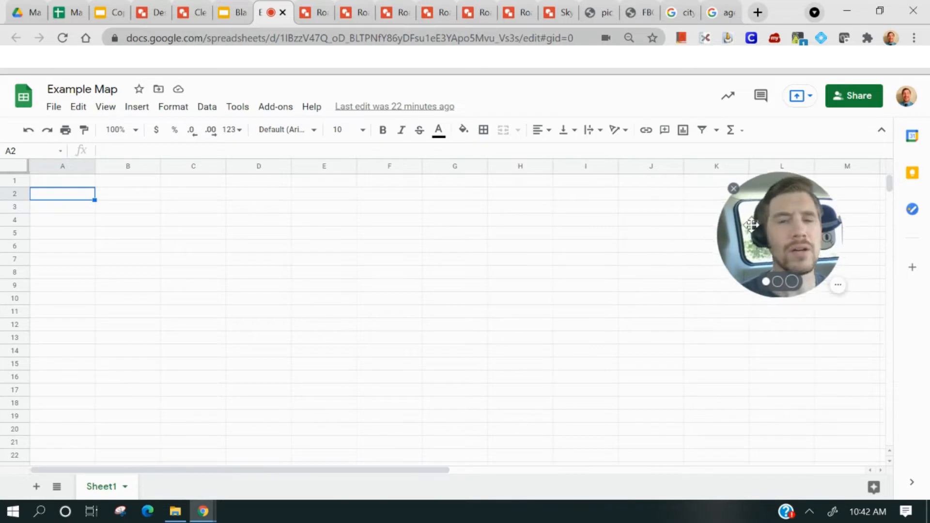
pyautogui.click(15, 166)
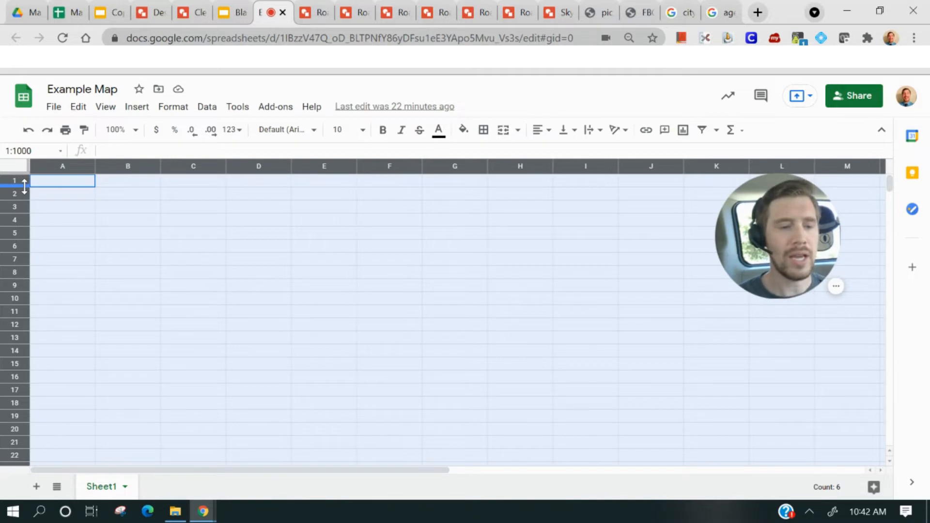
pyautogui.keyDown('ctrl'); pyautogui.click(21, 182); pyautogui.keyUp('ctrl')
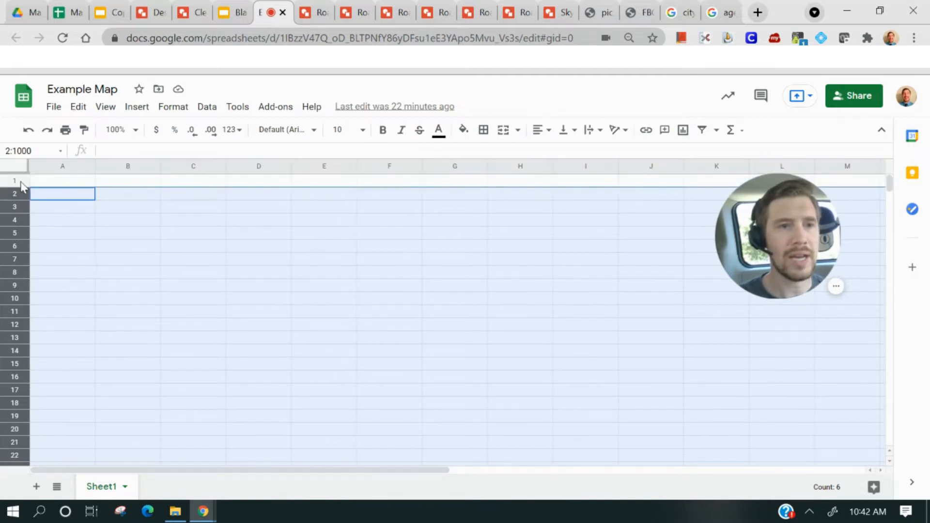
pyautogui.keyDown('ctrl'); pyautogui.click(20, 183); pyautogui.keyUp('ctrl')
pyautogui.rightClick(21, 183)
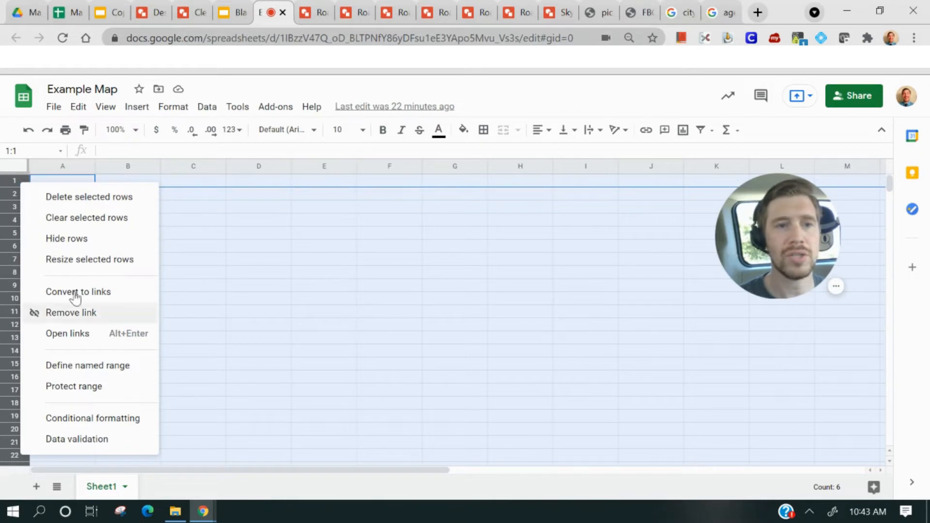
pyautogui.click(96, 266)
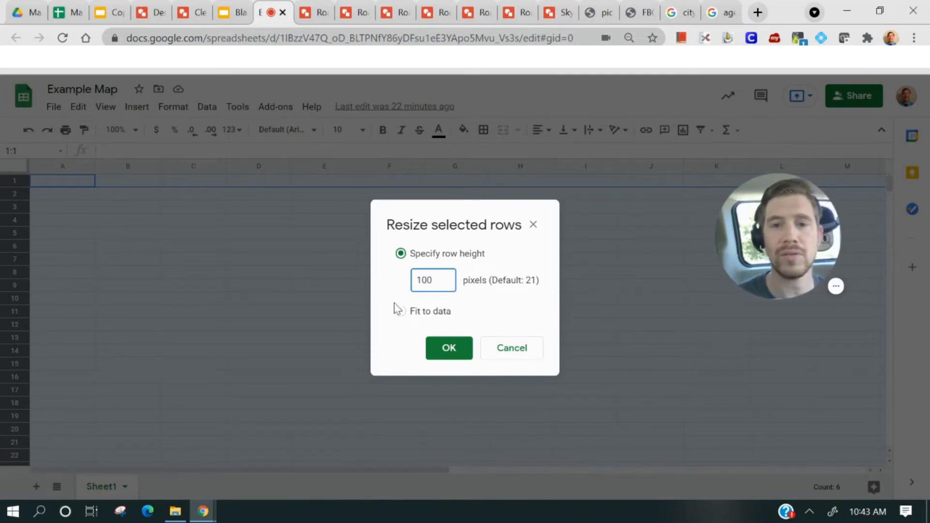
pyautogui.click(443, 349)
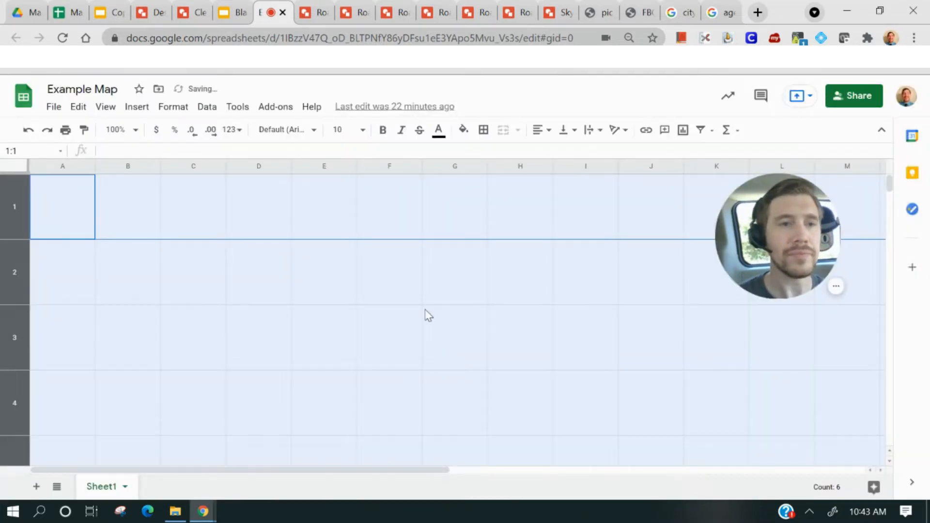
# Select all columns and resize their width so the cells become square
pyautogui.click(49, 209)
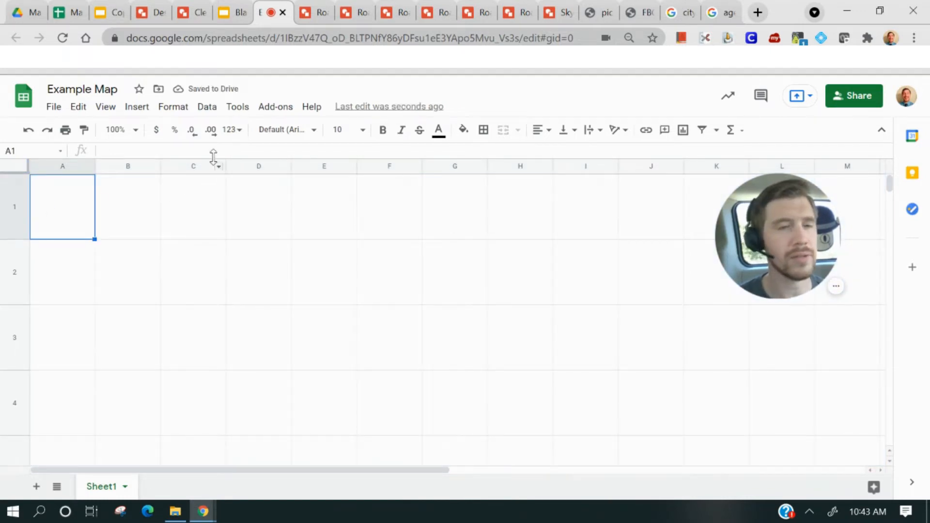
pyautogui.click(16, 164)
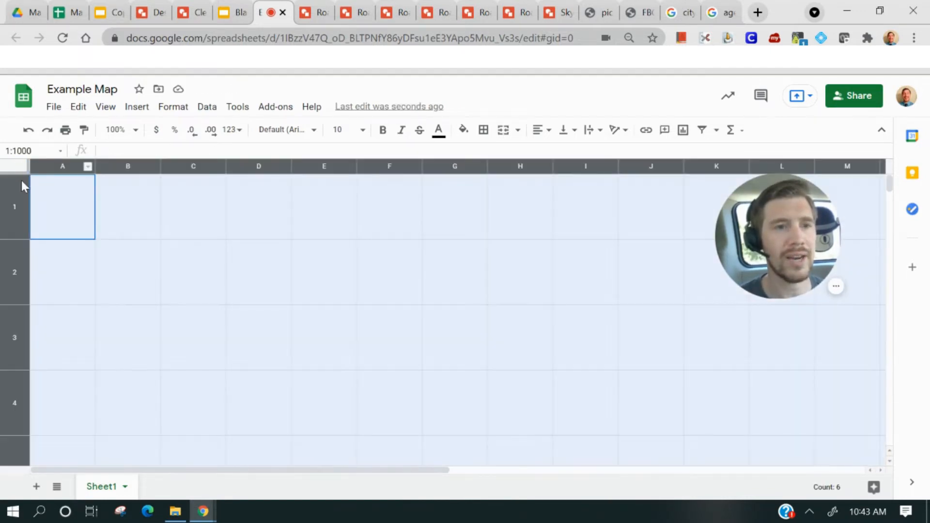
pyautogui.keyDown('ctrl'); pyautogui.click(12, 201); pyautogui.keyUp('ctrl')
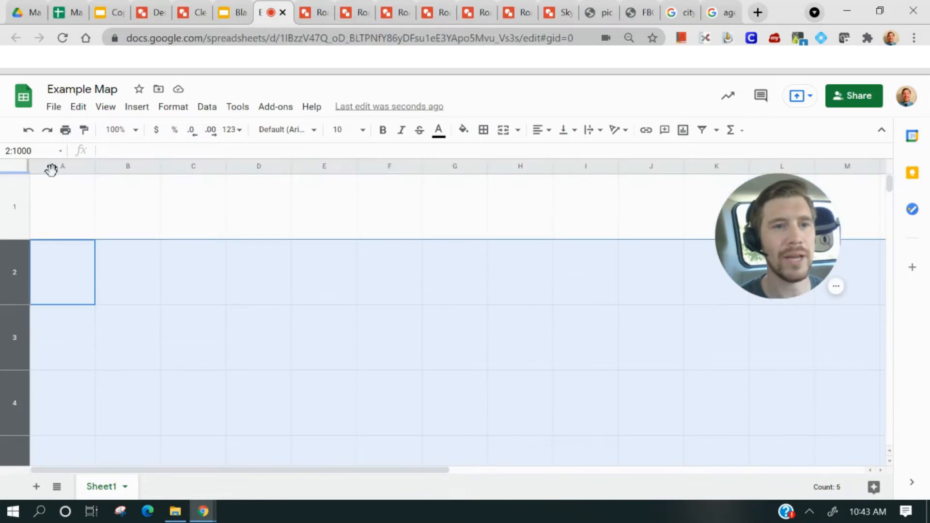
pyautogui.keyDown('ctrl'); pyautogui.click(16, 210); pyautogui.keyUp('ctrl')
pyautogui.click(22, 170)
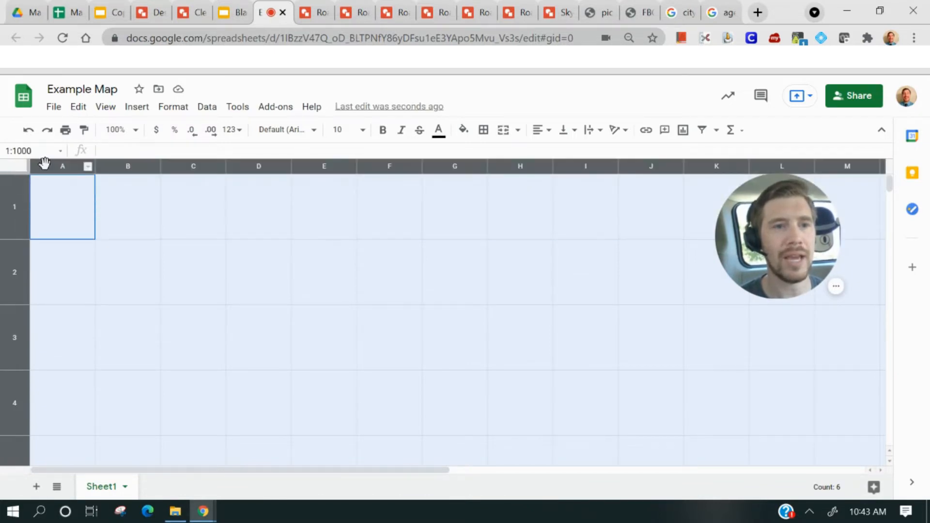
pyautogui.click(45, 163)
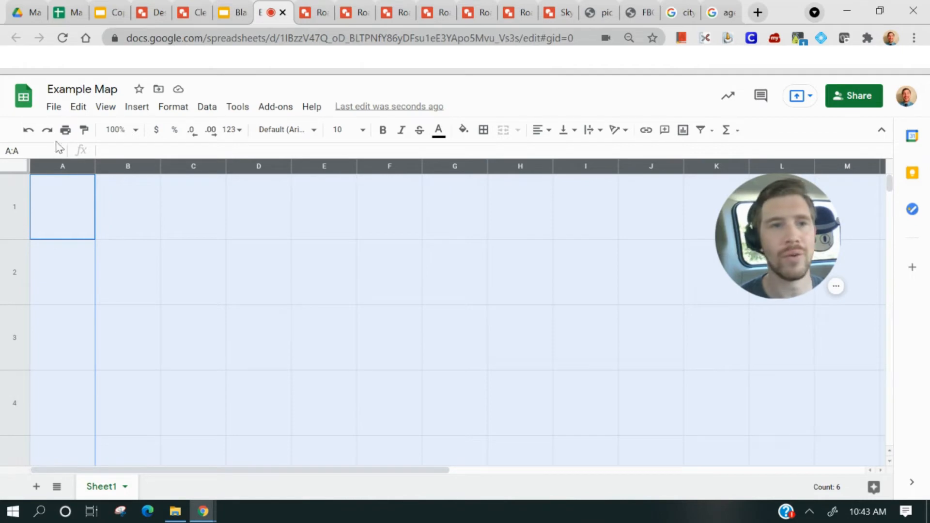
pyautogui.rightClick(64, 166)
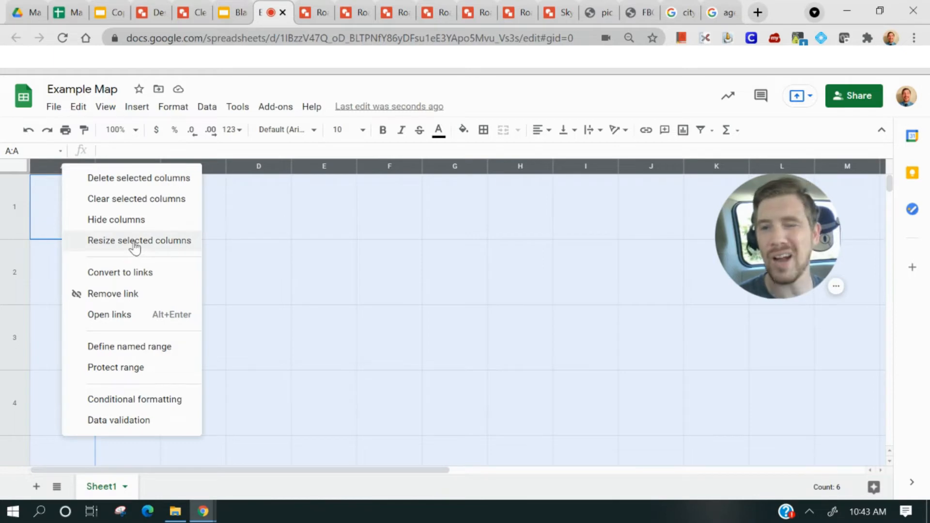
pyautogui.click(116, 242)
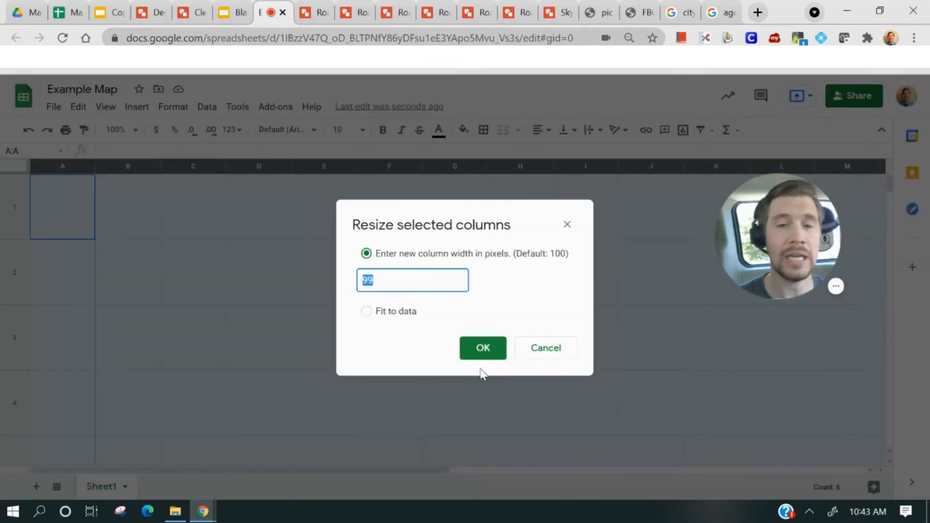
pyautogui.click(480, 349)
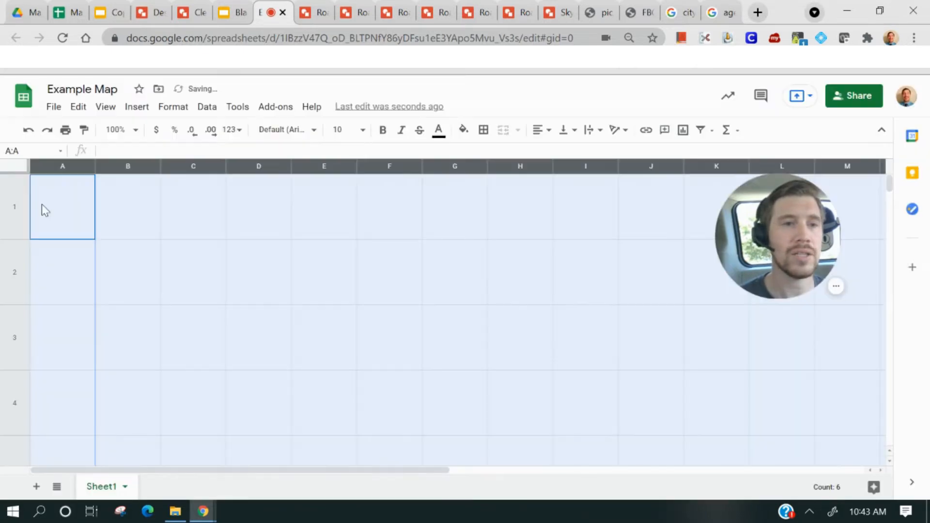
# Select the whole sheet and fill every cell with black
pyautogui.click(246, 237)
pyautogui.moveTo(162, 472); pyautogui.dragTo(420, 475)
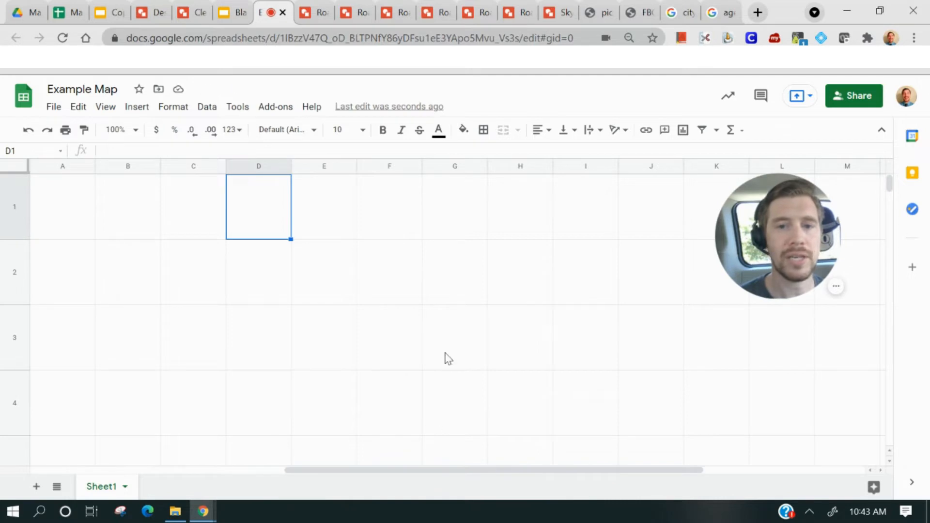
pyautogui.click(438, 326)
pyautogui.moveTo(350, 470); pyautogui.dragTo(469, 470)
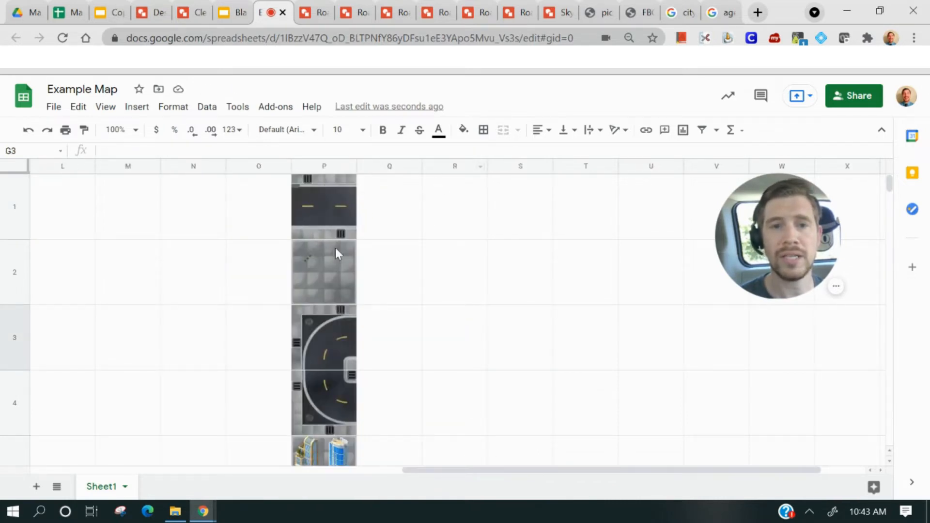
pyautogui.moveTo(485, 472); pyautogui.dragTo(81, 436)
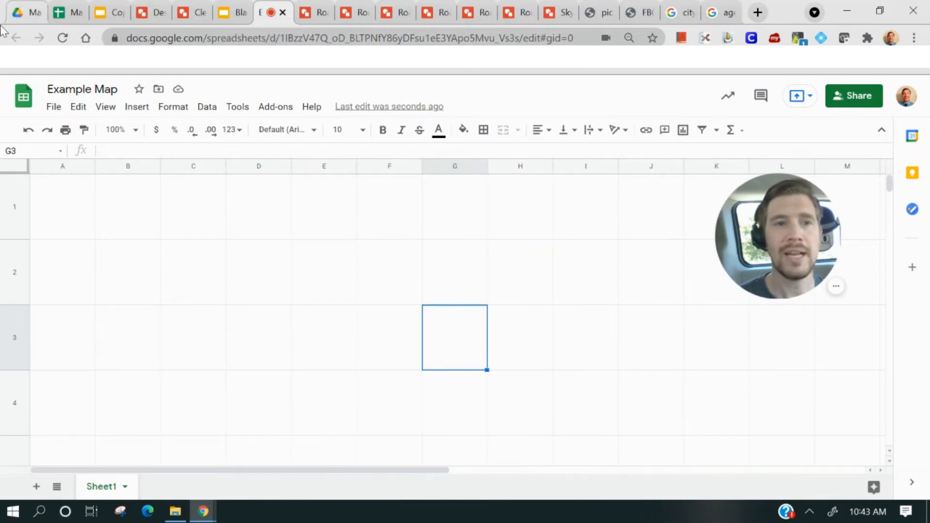
pyautogui.click(18, 169)
pyautogui.click(464, 130)
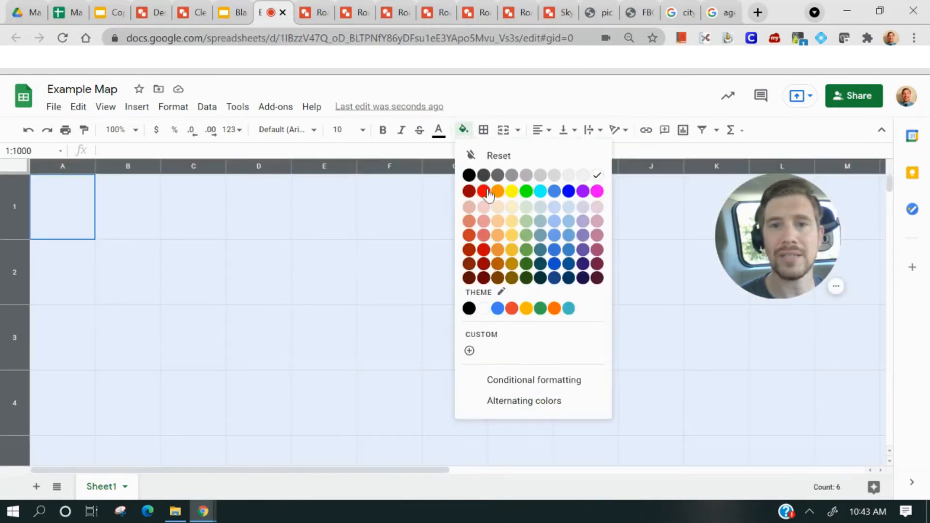
pyautogui.click(469, 175)
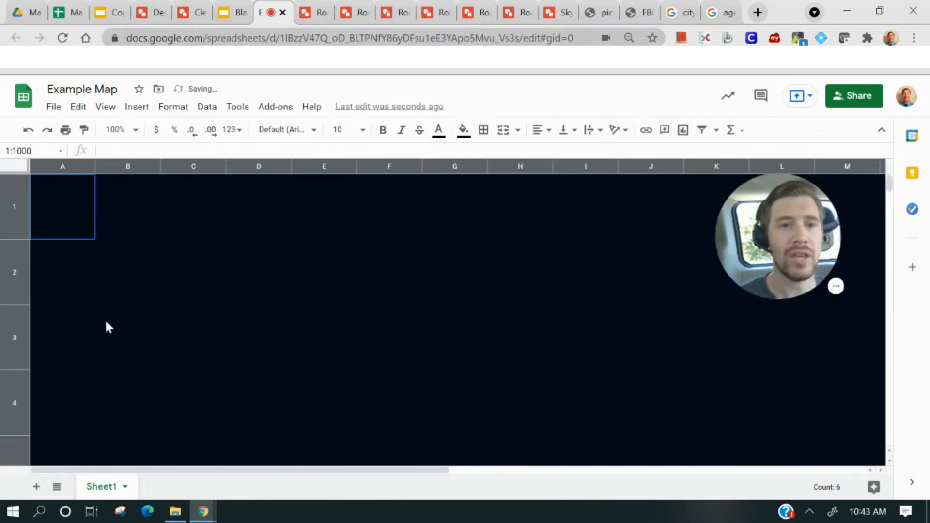
pyautogui.click(129, 276)
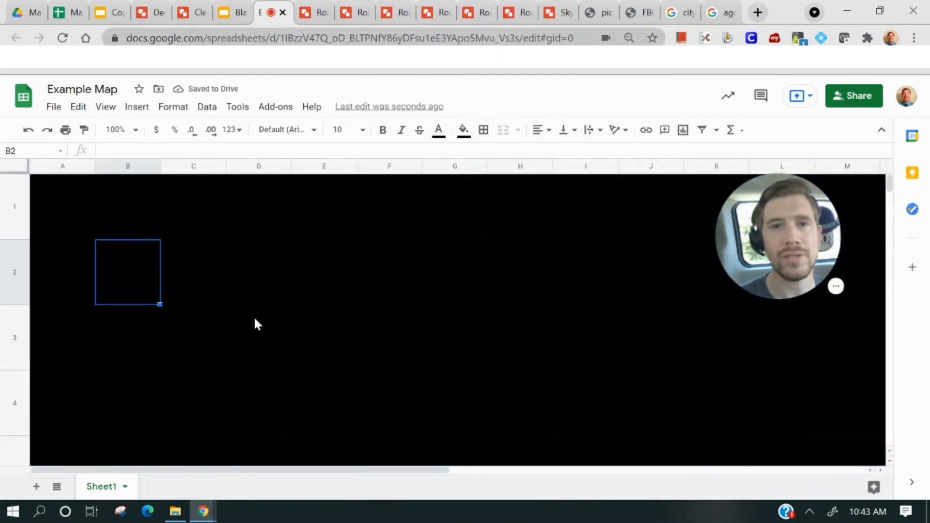
pyautogui.moveTo(727, 240); pyautogui.dragTo(106, 358)
pyautogui.moveTo(260, 472); pyautogui.dragTo(504, 477)
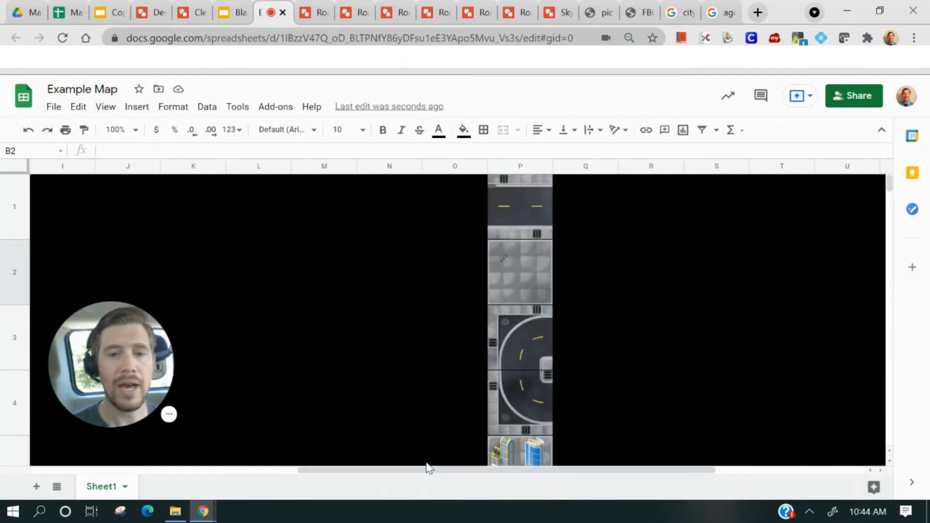
pyautogui.moveTo(429, 470); pyautogui.dragTo(152, 466)
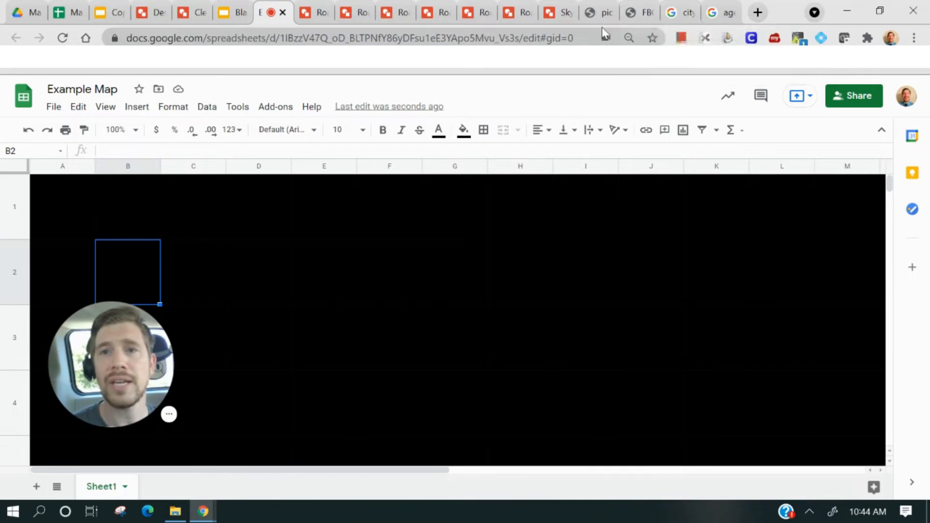
# Browse the reference map images in other tabs and copy the city map image's address
pyautogui.click(601, 13)
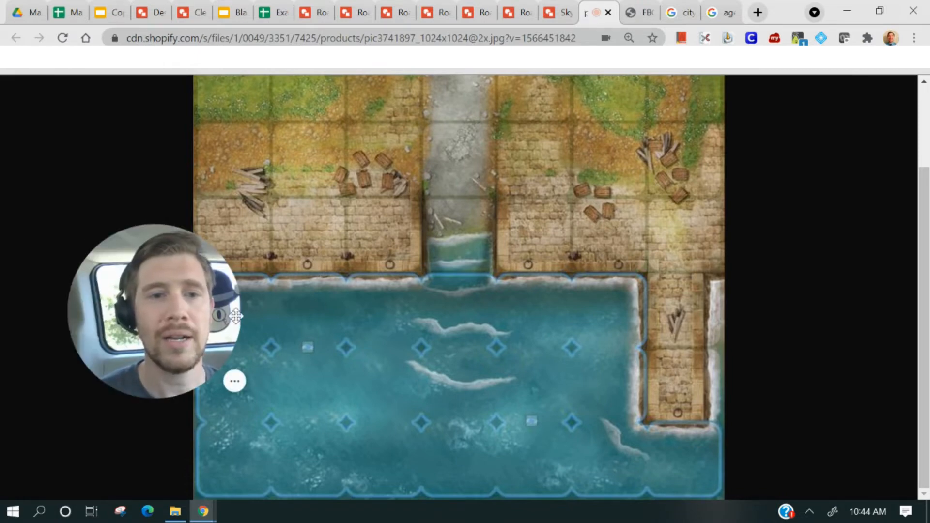
pyautogui.moveTo(138, 339); pyautogui.dragTo(78, 381)
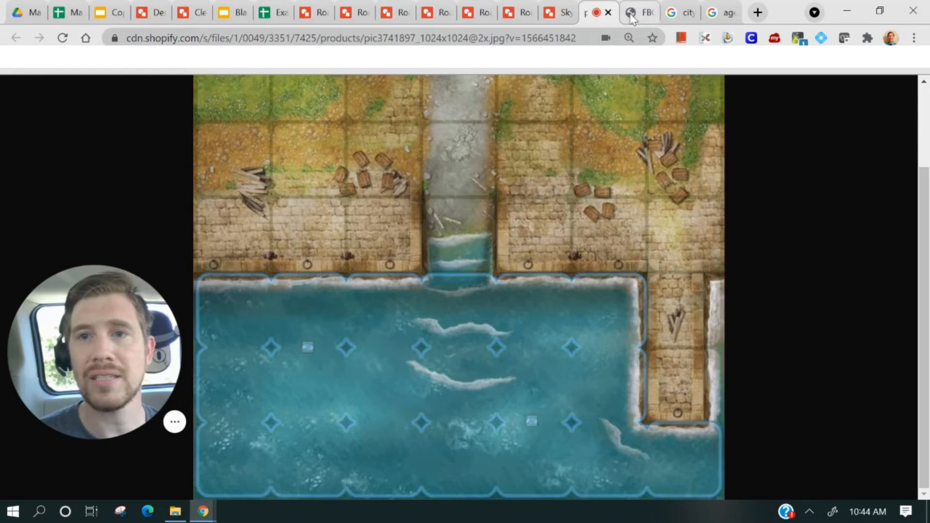
pyautogui.hotkey('ctrl', 'Tab')
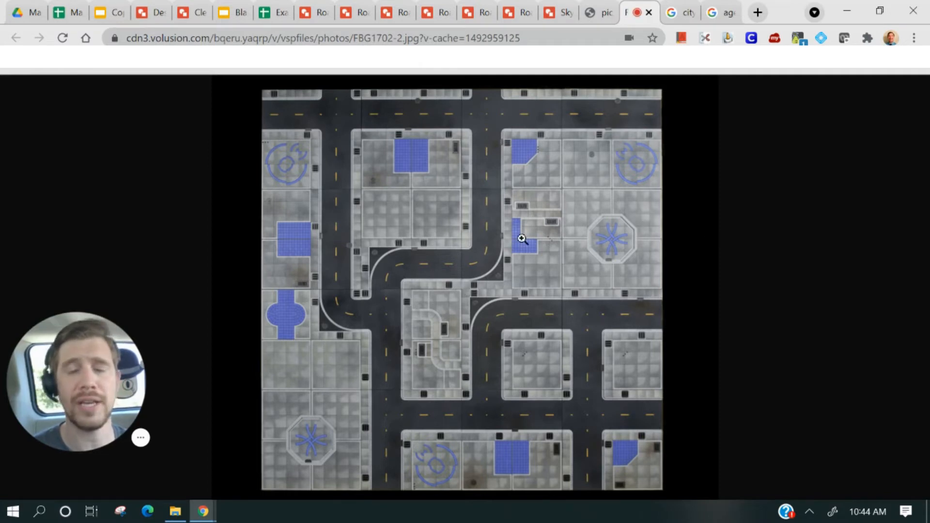
pyautogui.rightClick(498, 264)
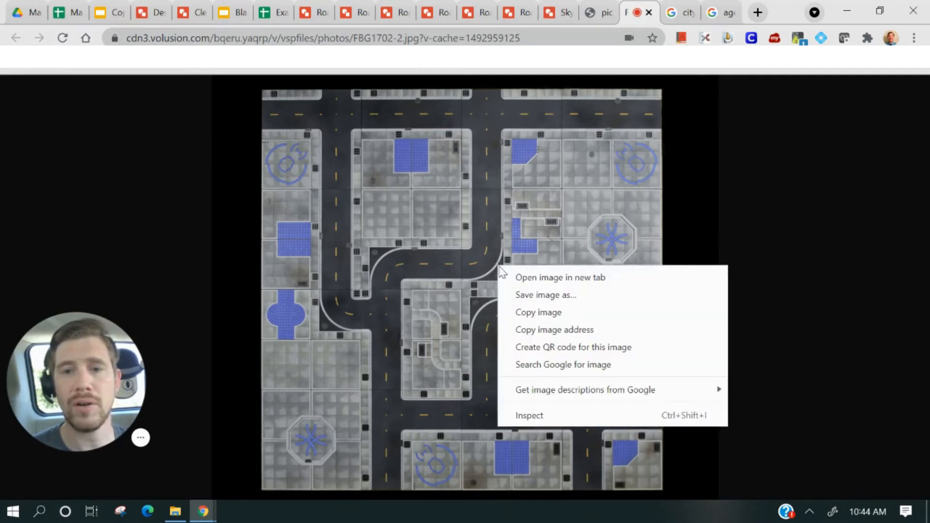
pyautogui.click(567, 330)
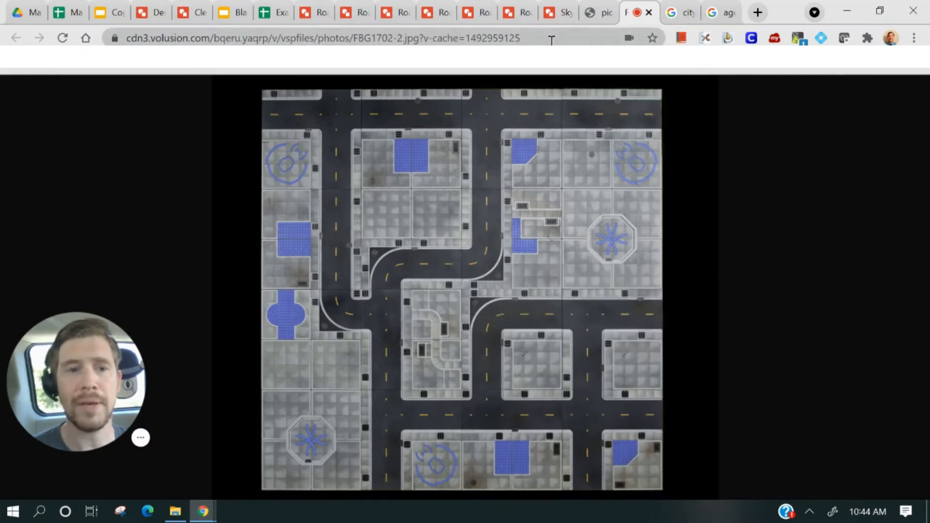
# In the Road 6 drawing, delete the existing road tile image
pyautogui.click(510, 14)
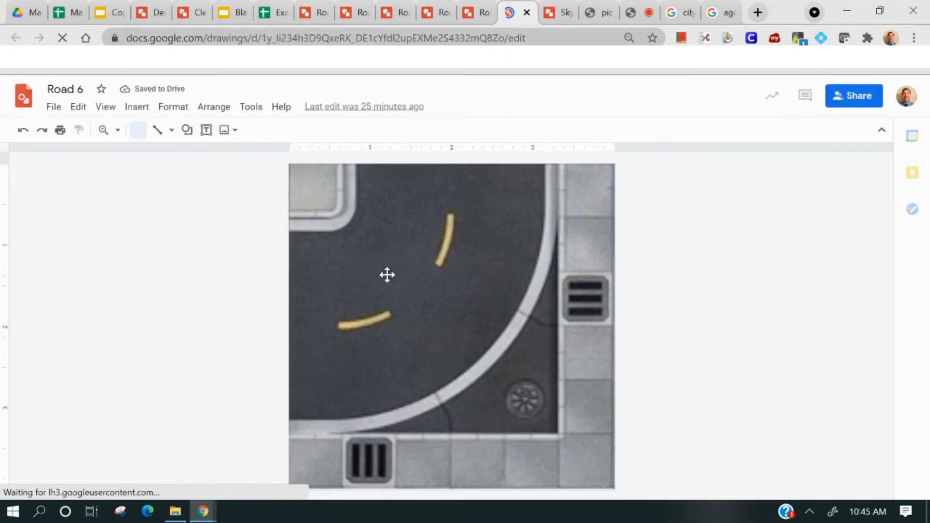
pyautogui.click(387, 276)
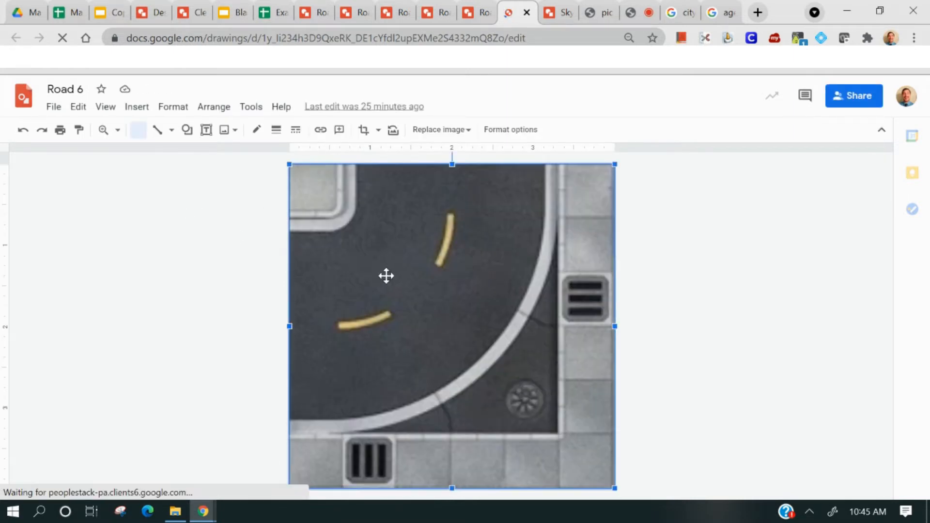
pyautogui.press('Delete')
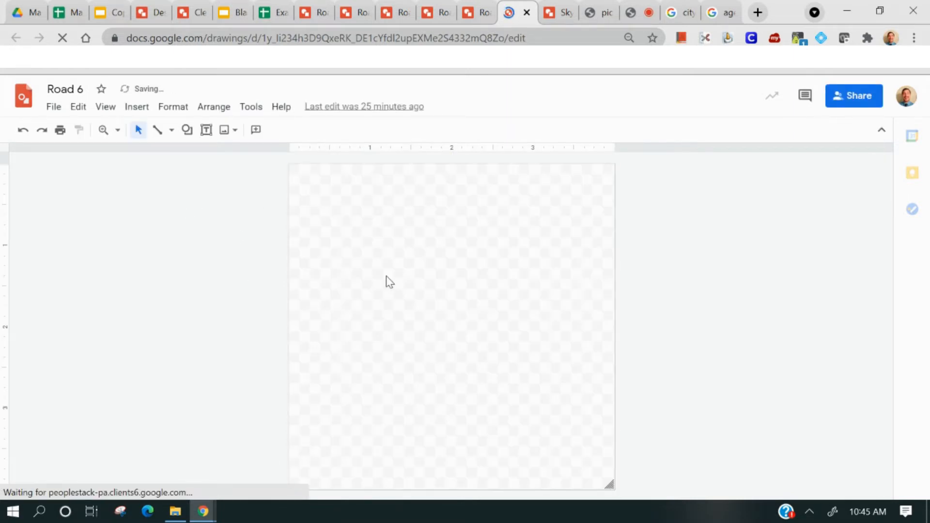
# Apply a custom 4 x 4 inch page size to the drawing
pyautogui.click(54, 106)
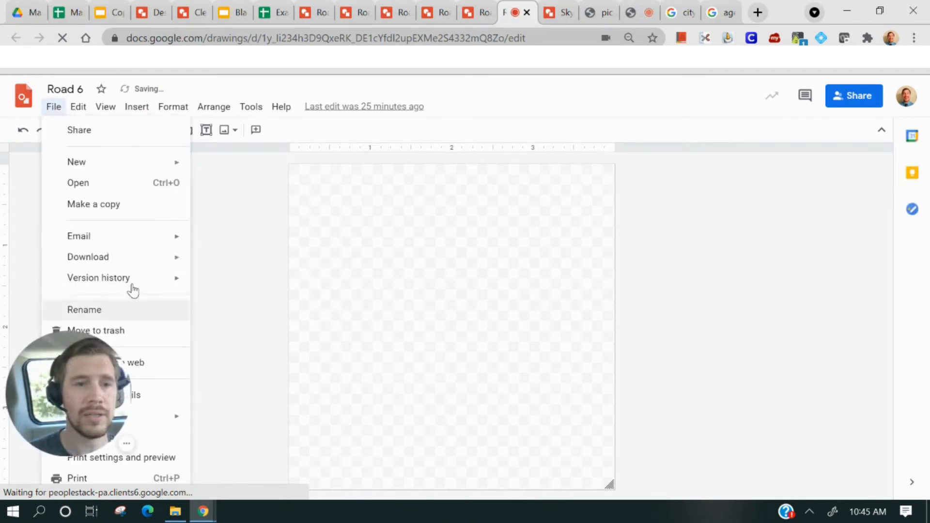
pyautogui.moveTo(202, 370); pyautogui.dragTo(638, 311)
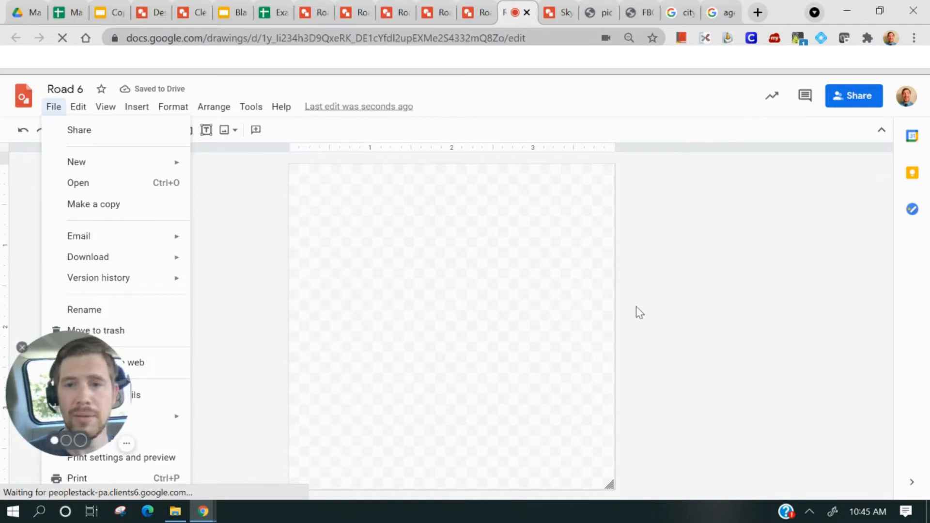
pyautogui.click(62, 107)
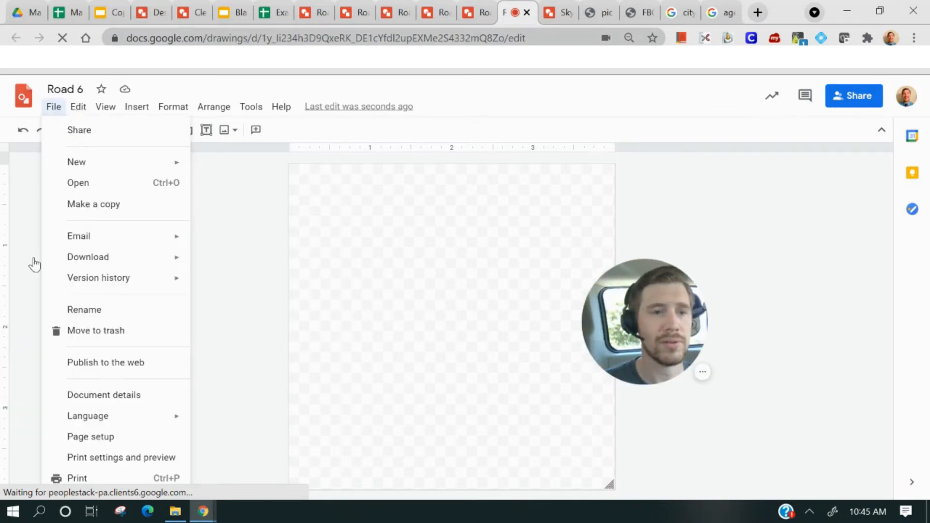
pyautogui.click(131, 439)
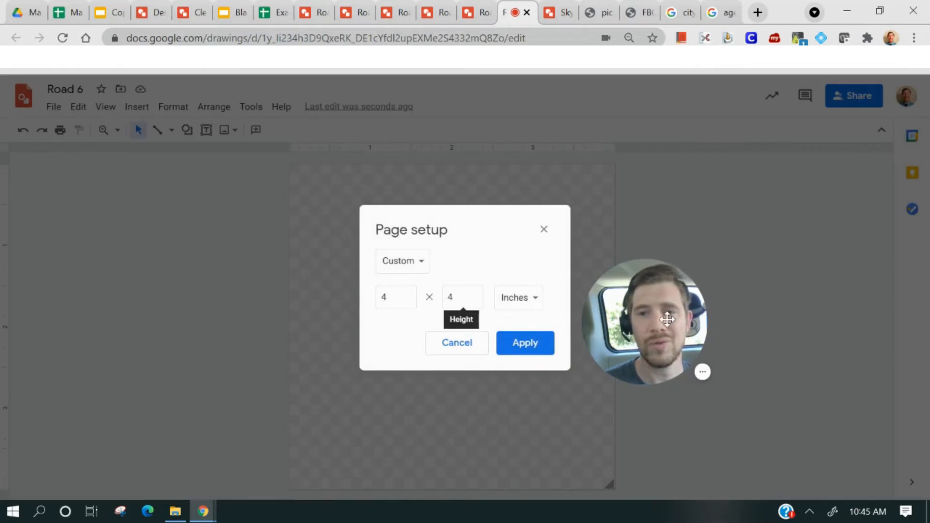
pyautogui.moveTo(659, 324); pyautogui.dragTo(685, 311)
pyautogui.moveTo(532, 342); pyautogui.dragTo(692, 286)
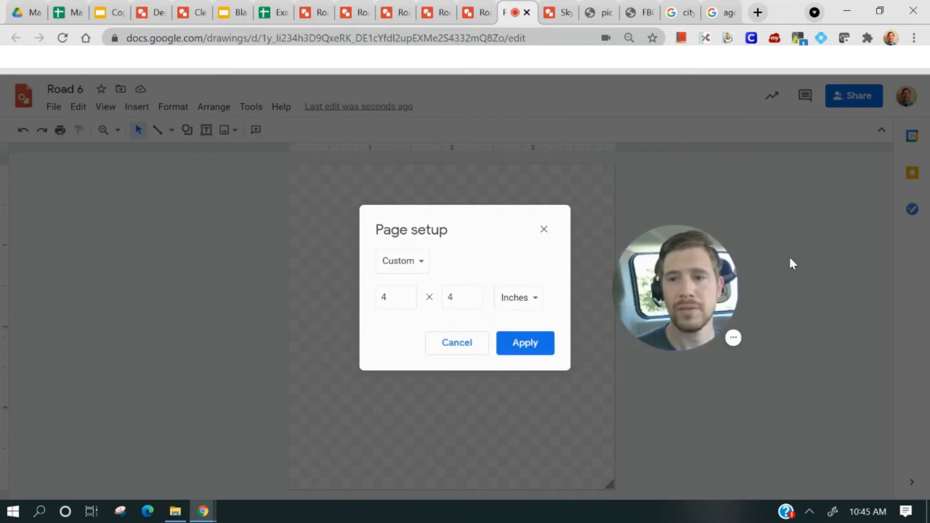
pyautogui.click(534, 344)
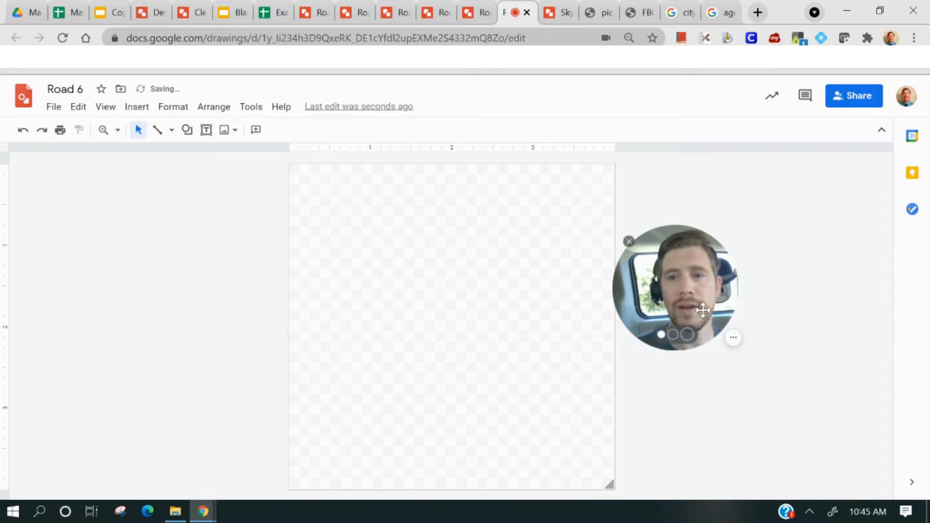
pyautogui.moveTo(629, 241); pyautogui.dragTo(790, 384)
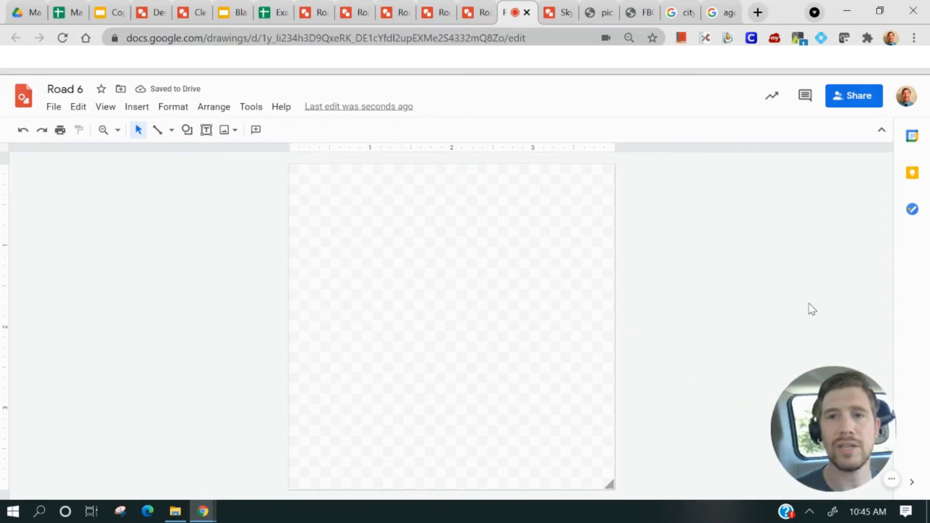
# Try to insert the city map image into the drawing by pasting its URL
pyautogui.click(639, 19)
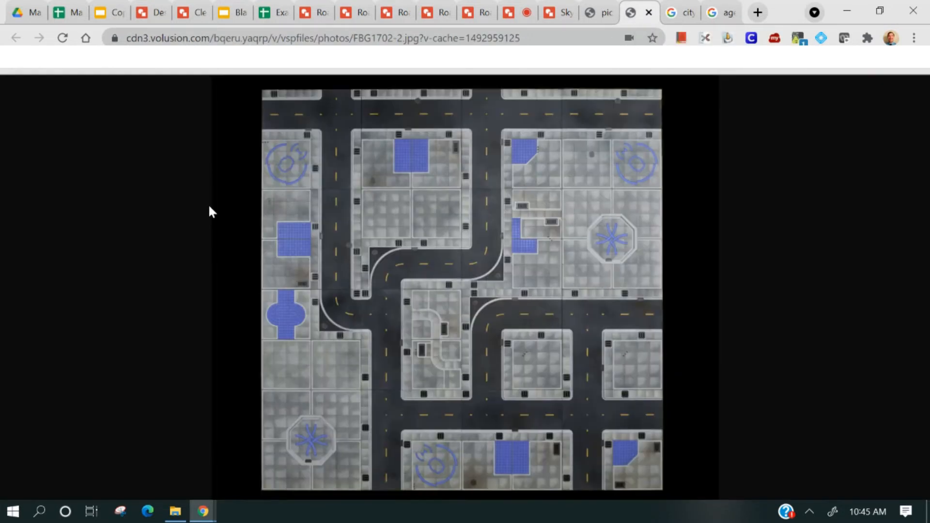
pyautogui.click(512, 14)
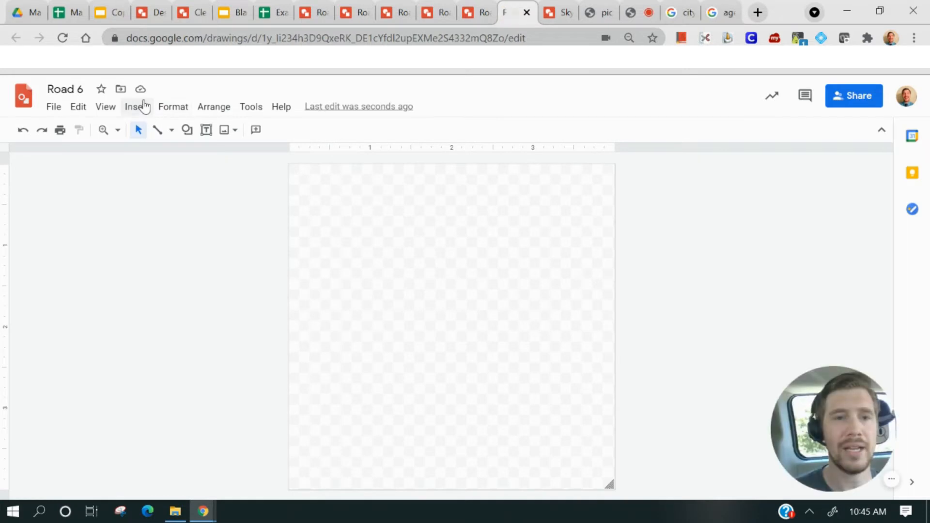
pyautogui.click(138, 106)
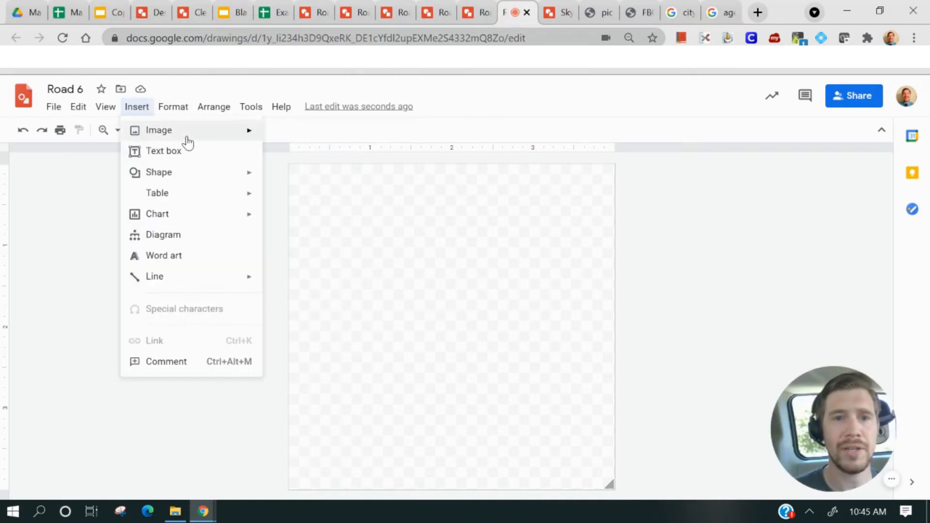
pyautogui.moveTo(194, 131)
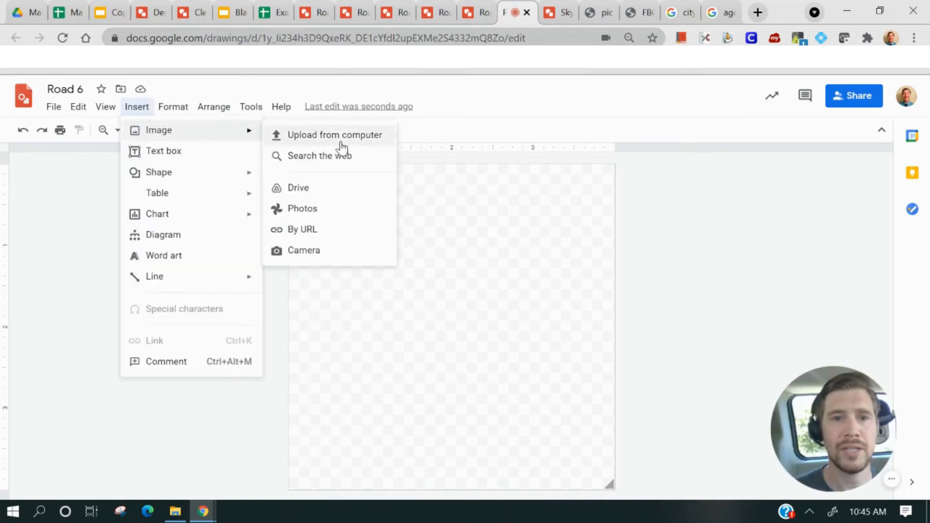
pyautogui.click(328, 228)
pyautogui.rightClick(383, 270)
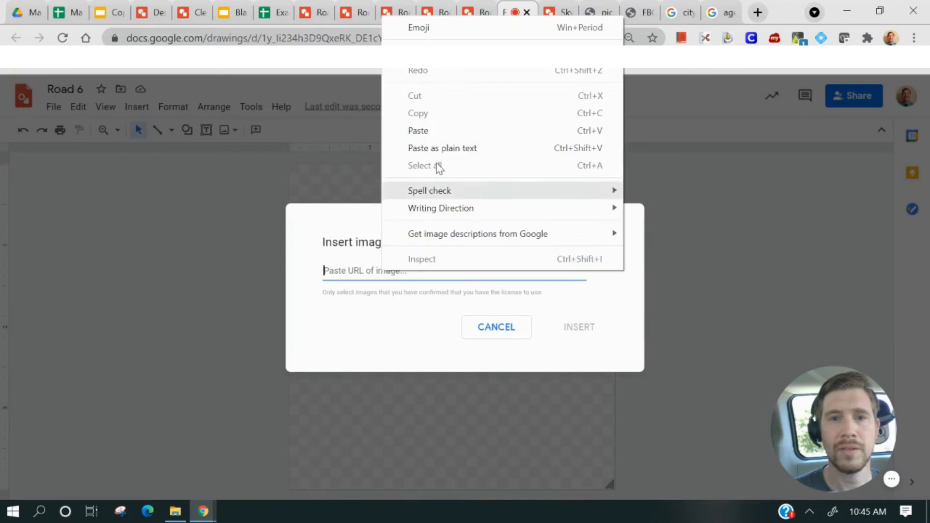
pyautogui.click(440, 132)
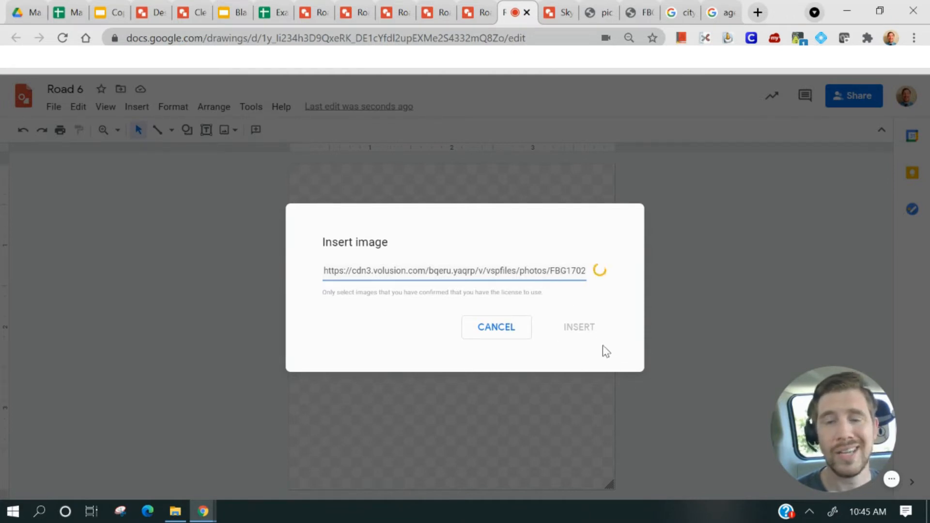
pyautogui.click(512, 336)
# Drag the city map image from its tab into the Road 6 drawing
pyautogui.click(629, 16)
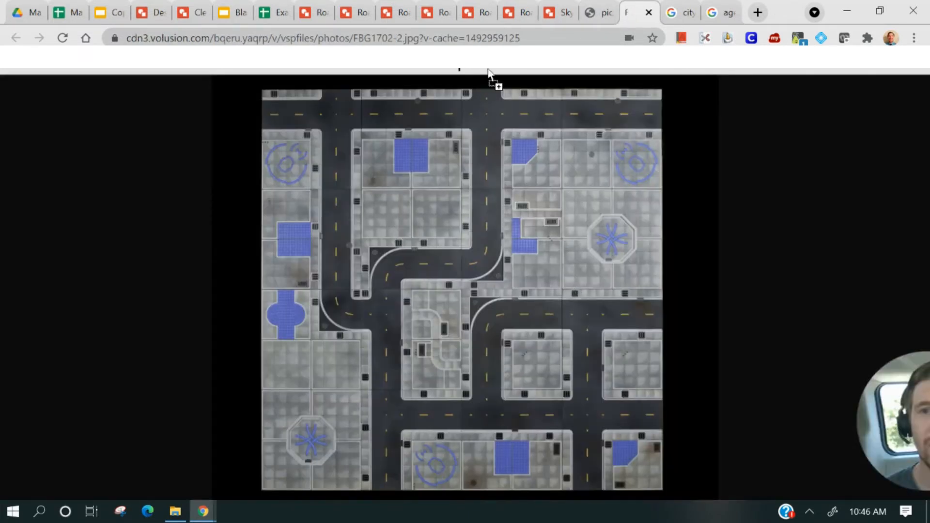
pyautogui.moveTo(488, 69); pyautogui.dragTo(378, 339)
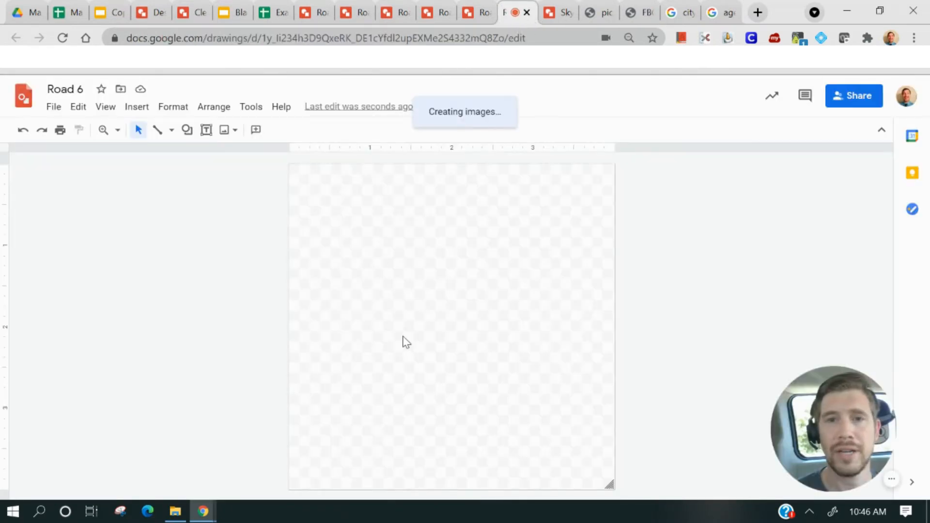
pyautogui.moveTo(391, 246); pyautogui.dragTo(380, 229)
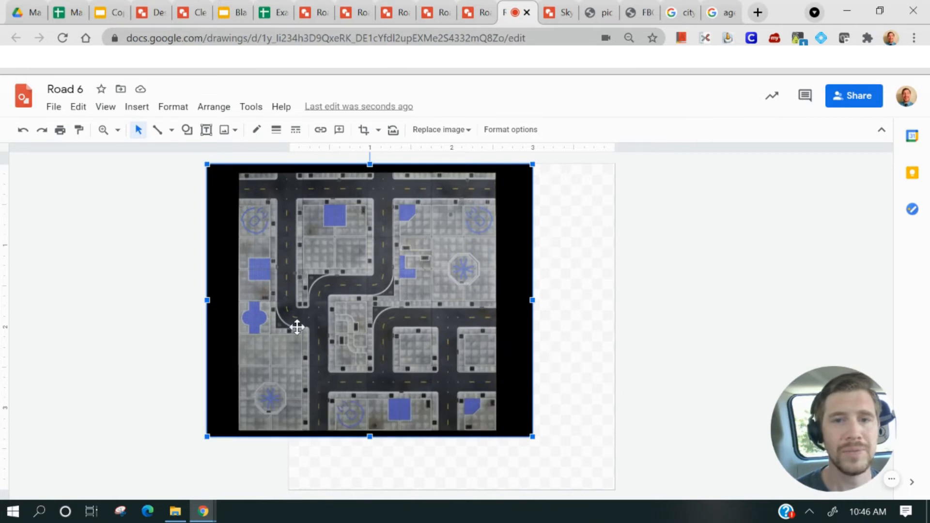
# Crop the city map image down to the single curved road tile and enlarge it to fill the canvas
pyautogui.doubleClick(359, 249)
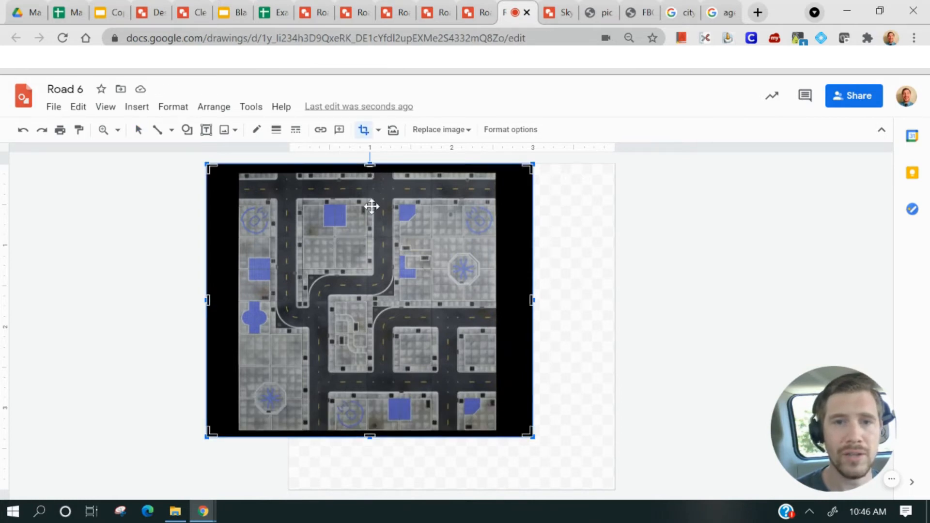
pyautogui.click(558, 234)
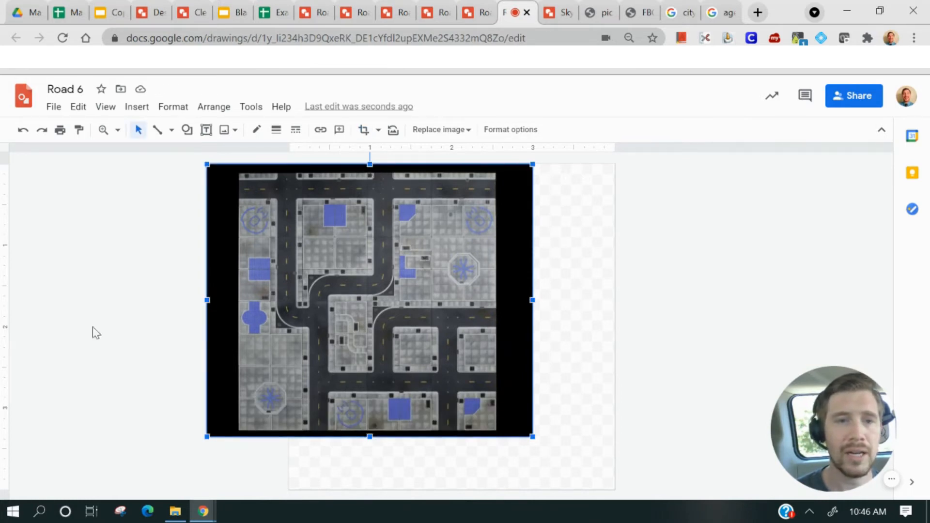
pyautogui.click(95, 332)
pyautogui.click(310, 232)
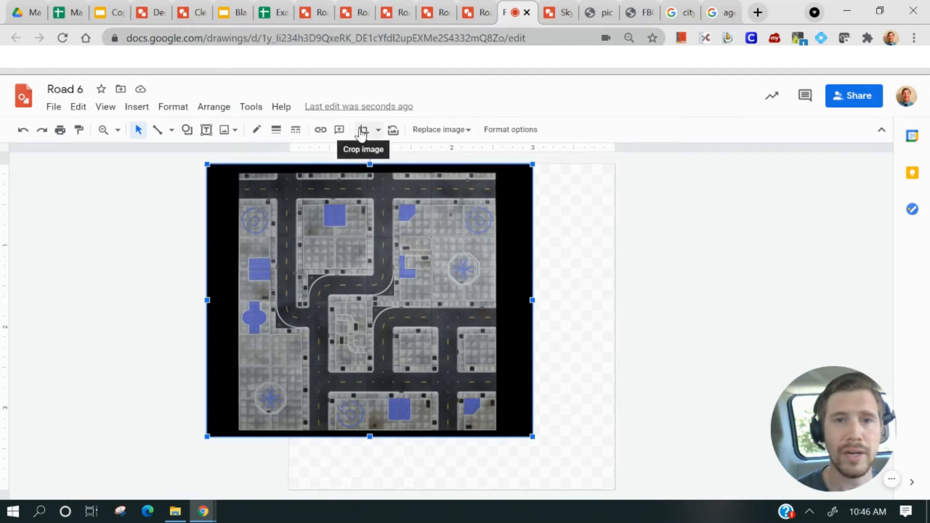
pyautogui.doubleClick(367, 315)
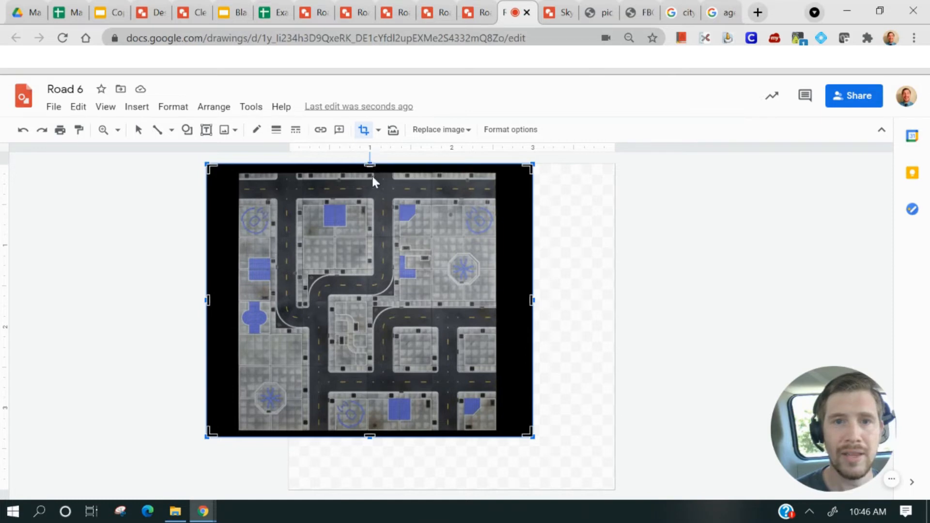
pyautogui.moveTo(371, 162); pyautogui.dragTo(385, 268)
pyautogui.moveTo(378, 336)
pyautogui.mouseDown()
pyautogui.moveTo(364, 326)
pyautogui.moveTo(369, 334)
pyautogui.mouseUp()
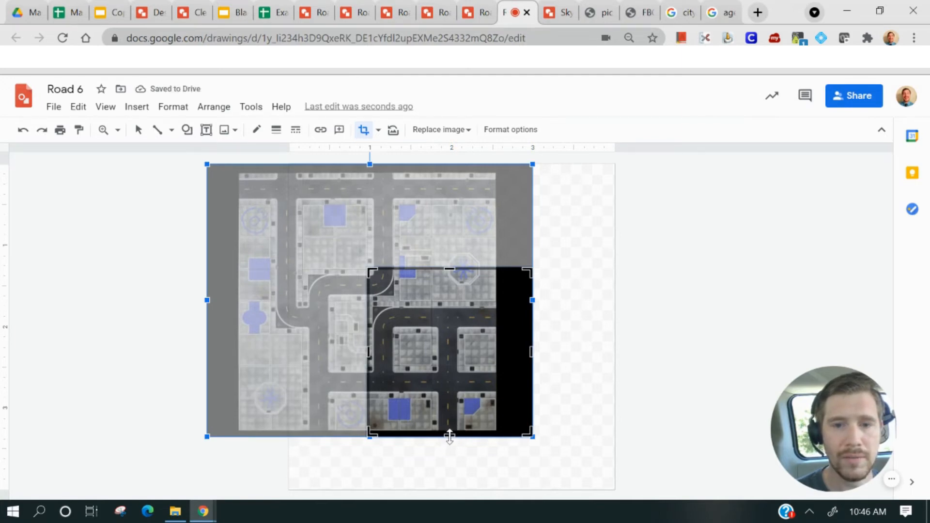
pyautogui.moveTo(449, 437); pyautogui.dragTo(421, 333)
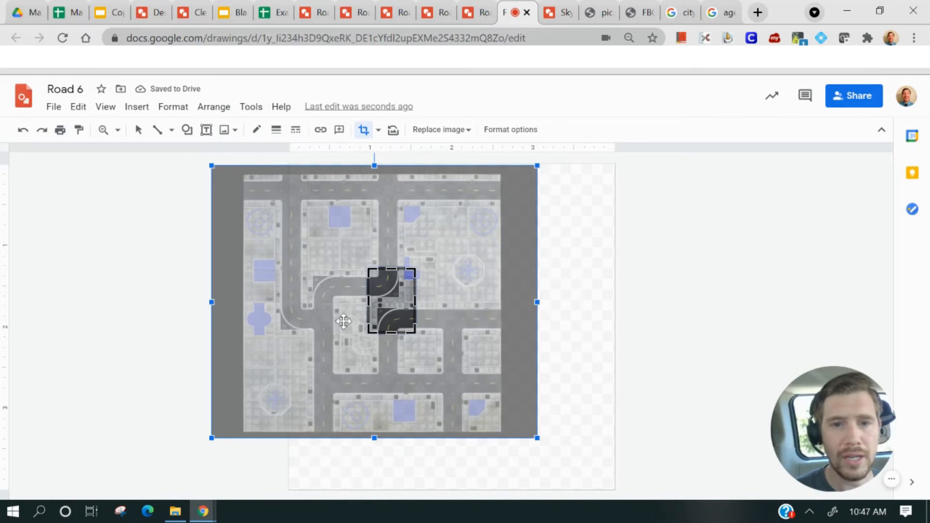
pyautogui.moveTo(392, 332); pyautogui.dragTo(394, 327)
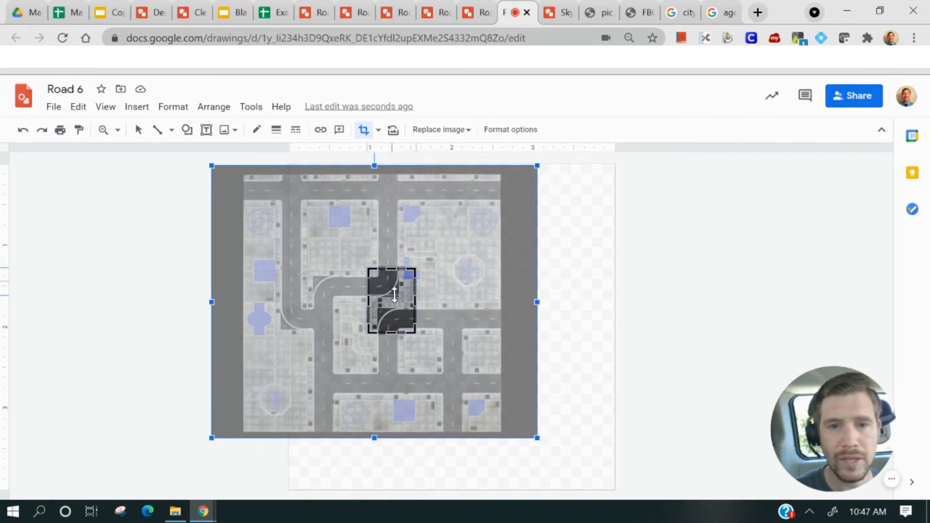
pyautogui.moveTo(394, 299); pyautogui.dragTo(395, 299)
pyautogui.moveTo(322, 196); pyautogui.dragTo(515, 442)
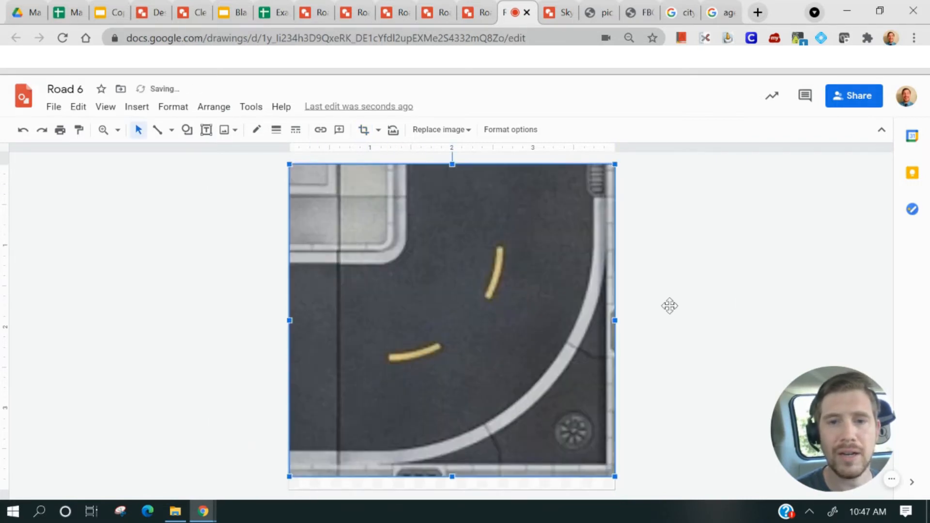
# Reposition the curved road tile on the canvas and fine-tune the top edge of its crop
pyautogui.click(701, 322)
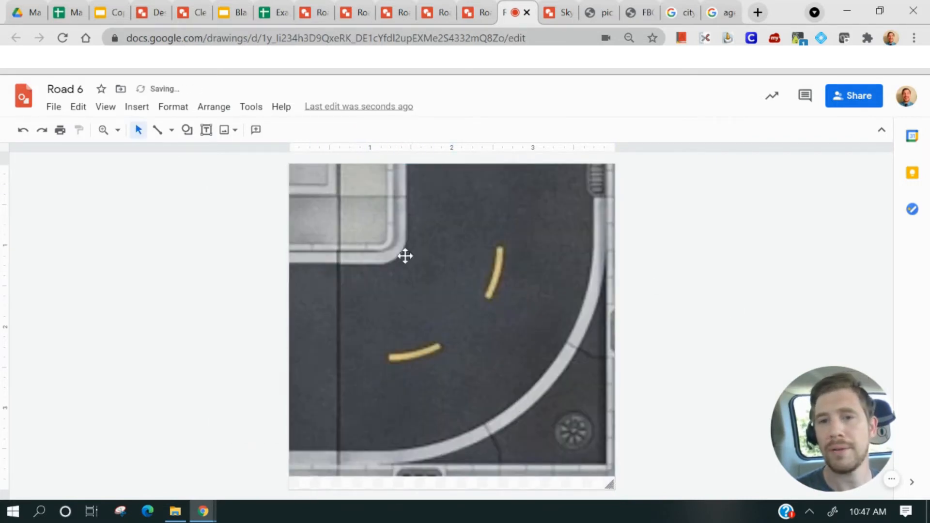
pyautogui.moveTo(530, 309)
pyautogui.mouseDown()
pyautogui.moveTo(526, 333)
pyautogui.moveTo(524, 317)
pyautogui.mouseUp()
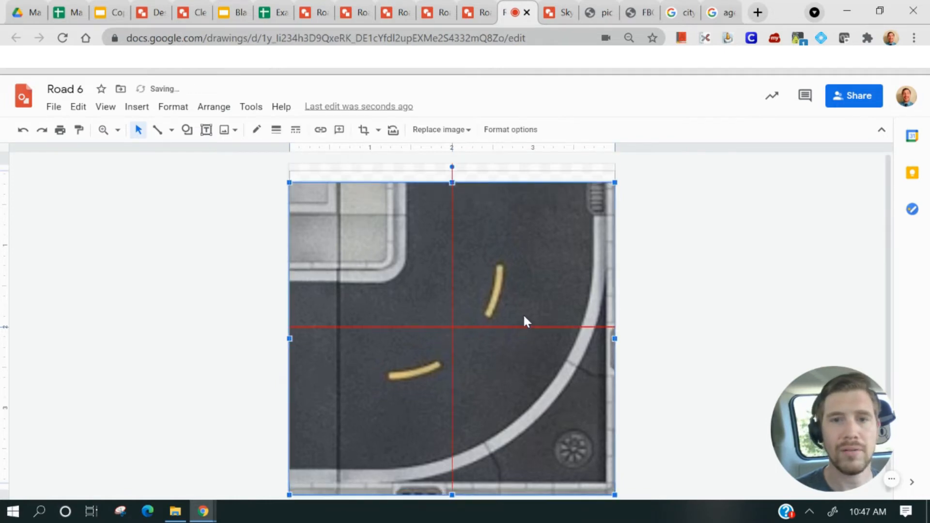
pyautogui.doubleClick(524, 317)
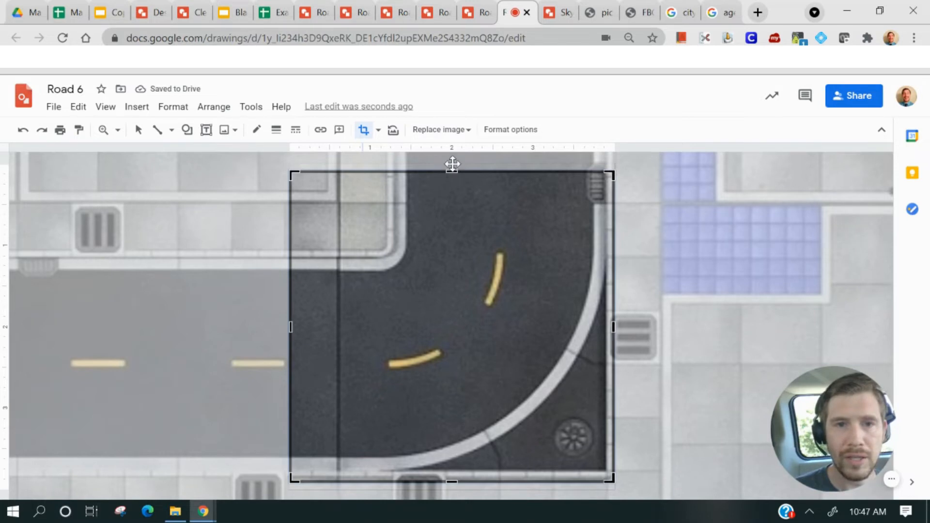
pyautogui.moveTo(452, 162); pyautogui.dragTo(452, 155)
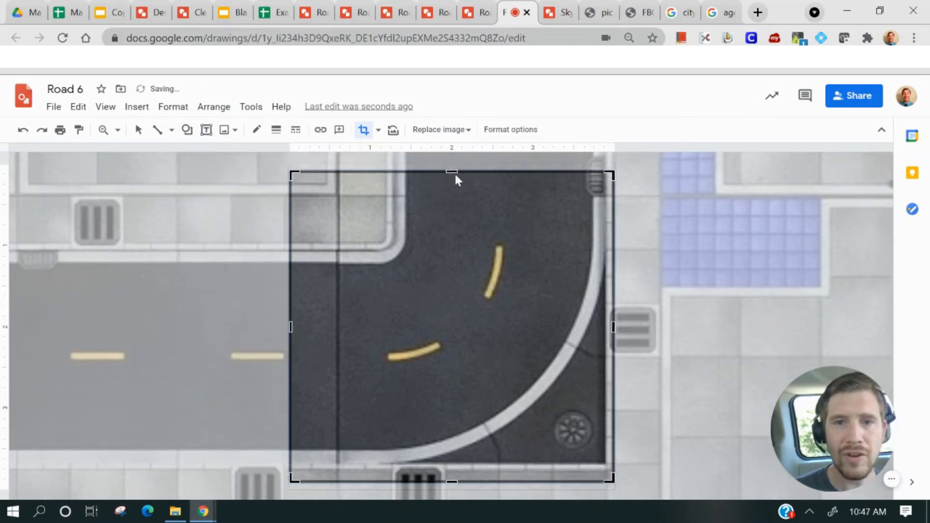
pyautogui.moveTo(452, 168); pyautogui.dragTo(451, 162)
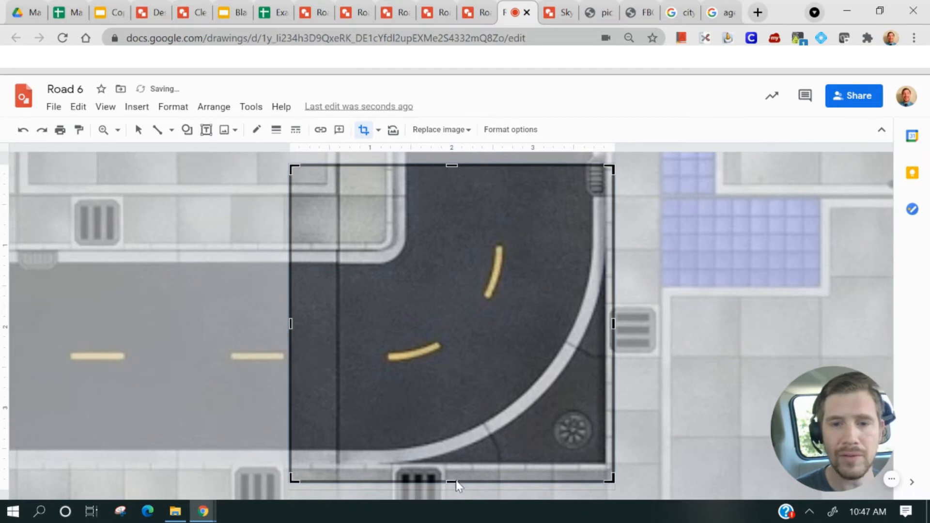
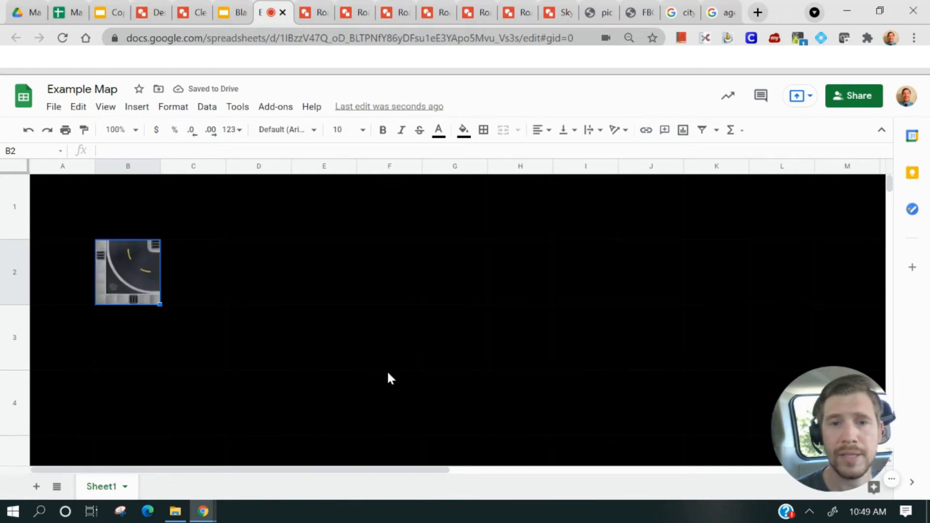
# Copy the straight road tile from P1 and the pavement tile from P2 into cells G1 and G2
pyautogui.moveTo(222, 471); pyautogui.dragTo(405, 471)
pyautogui.click(730, 225)
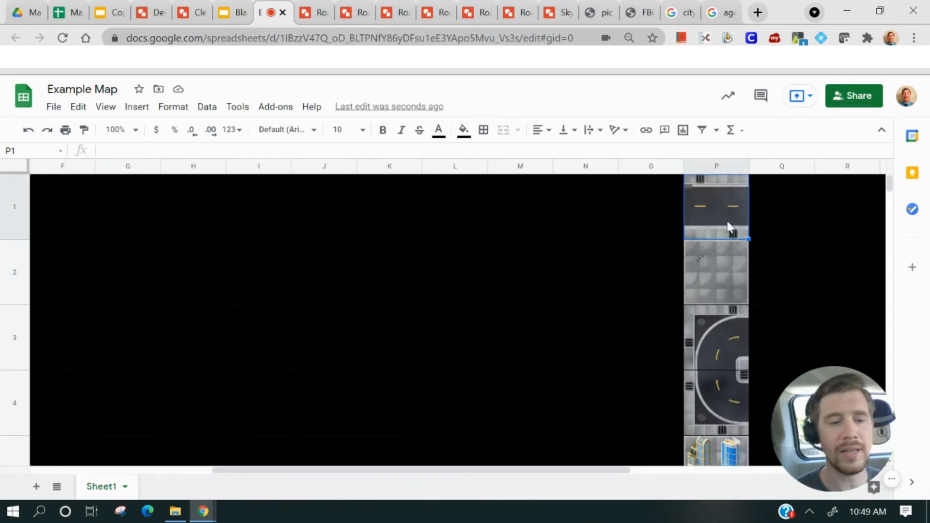
pyautogui.click(141, 204)
pyautogui.hotkey('ctrl', 'v')
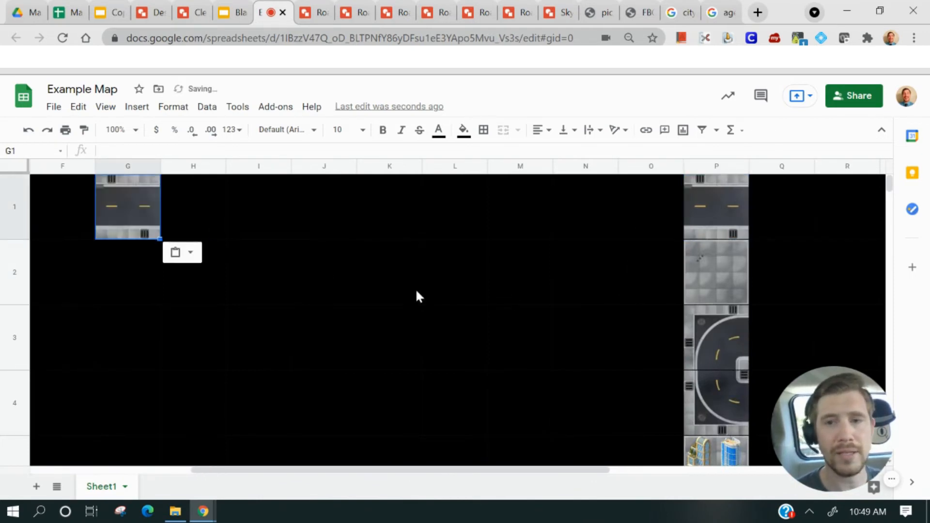
pyautogui.click(720, 274)
pyautogui.hotkey('ctrl', 'c')
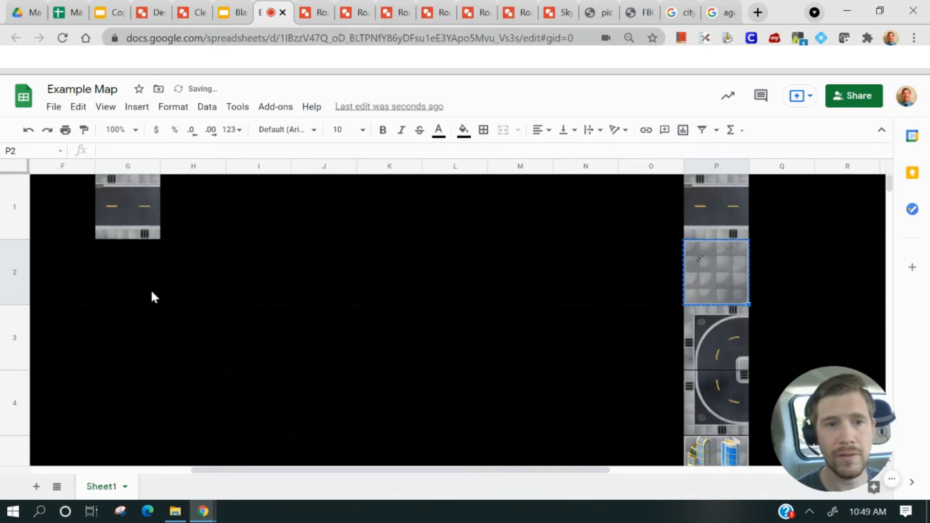
pyautogui.click(150, 287)
pyautogui.hotkey('ctrl', 'v')
# Copy the two curved road tiles from P3 and P4 into cells G3 and G4
pyautogui.click(719, 328)
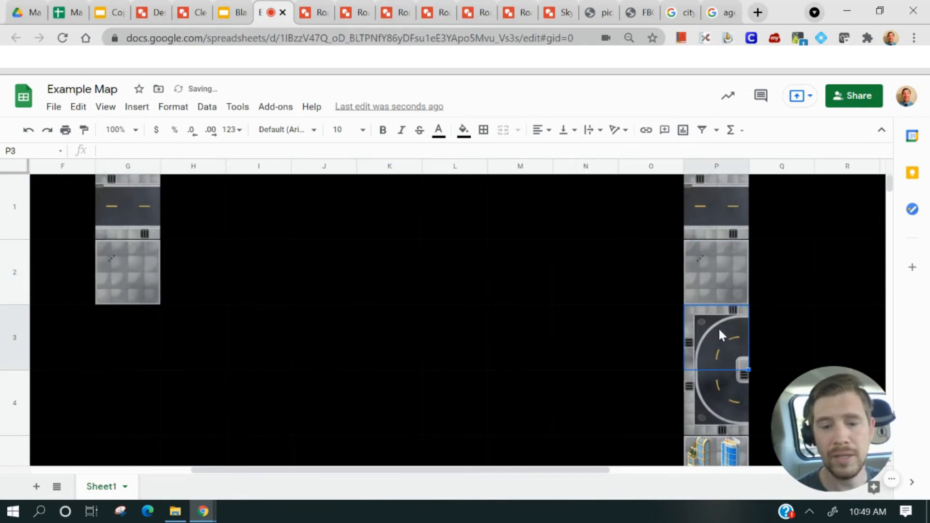
pyautogui.hotkey('ctrl', 'c')
pyautogui.click(112, 336)
pyautogui.hotkey('ctrl', 'v')
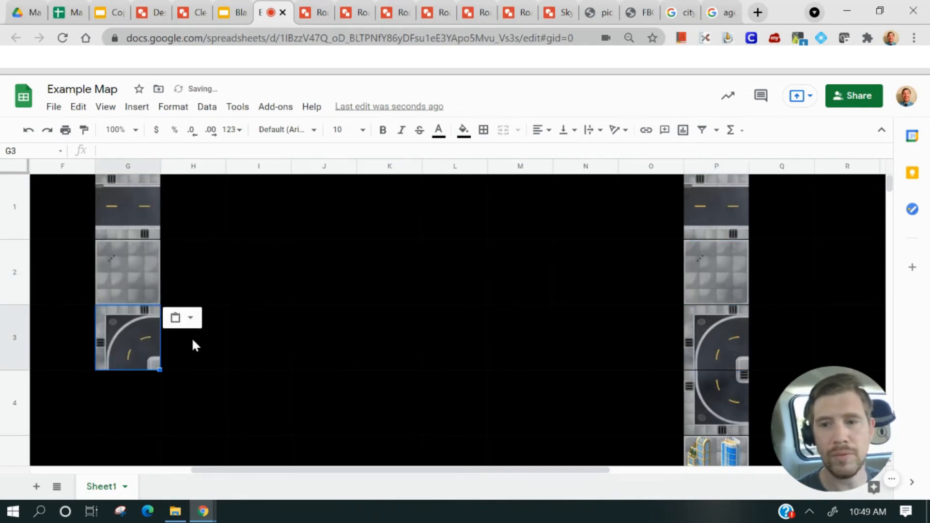
pyautogui.click(722, 387)
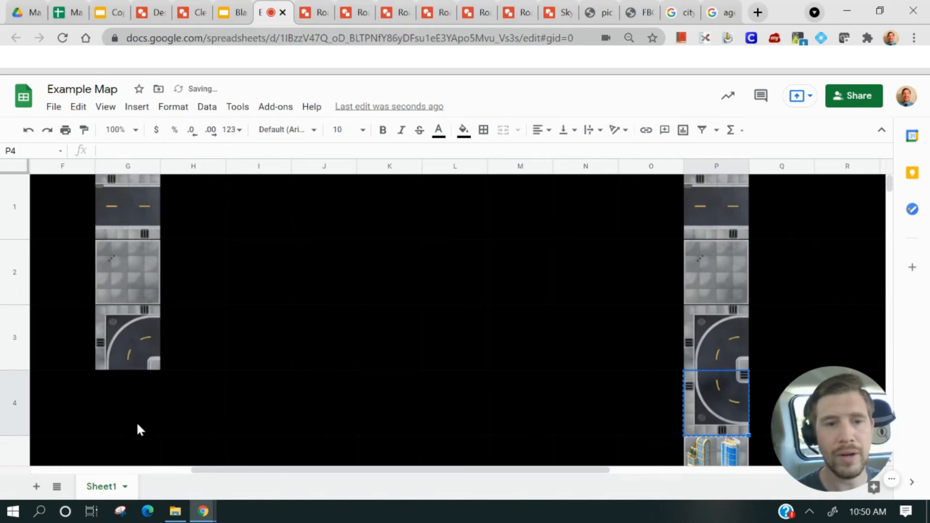
pyautogui.click(108, 395)
pyautogui.hotkey('ctrl', 'v')
# Copy the straight road tile from G1 into cell C2, next to the curve in B2
pyautogui.scroll(-3, 661, 324)
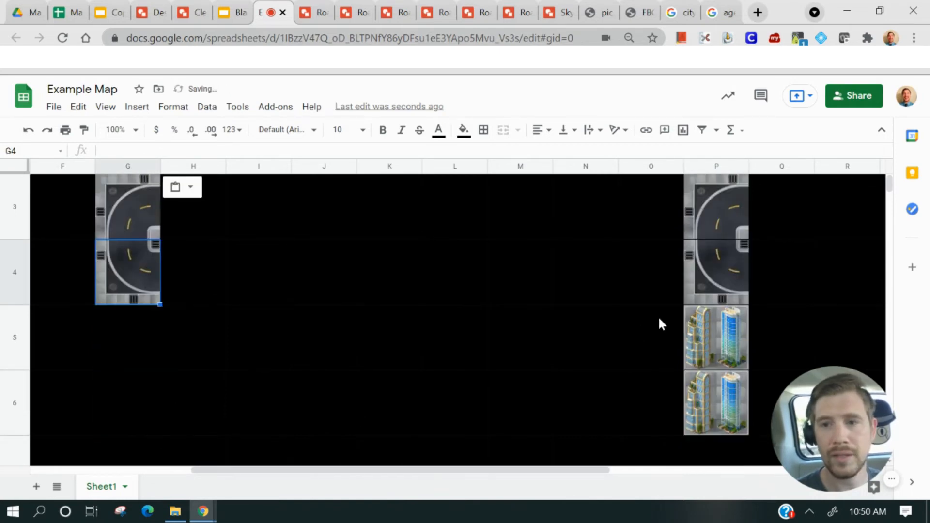
pyautogui.scroll(3, 537, 368)
pyautogui.moveTo(281, 471); pyautogui.dragTo(121, 470)
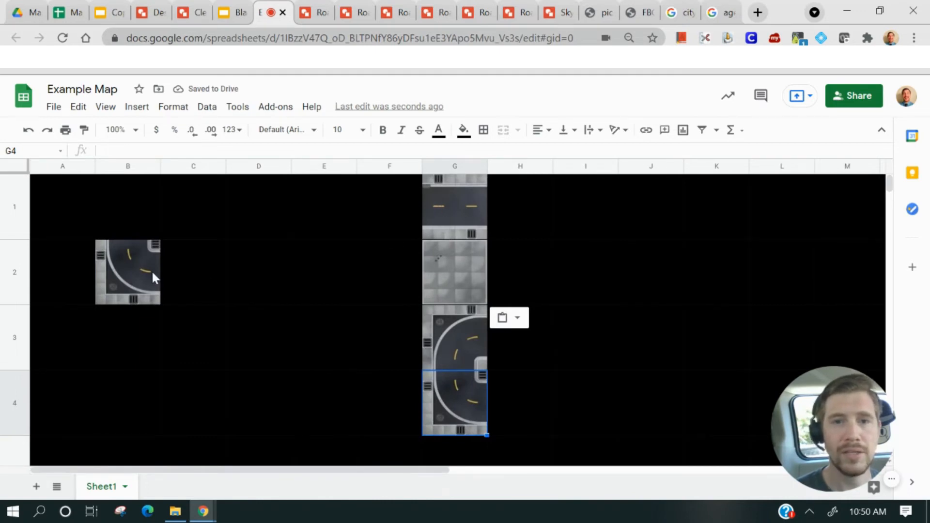
pyautogui.click(456, 213)
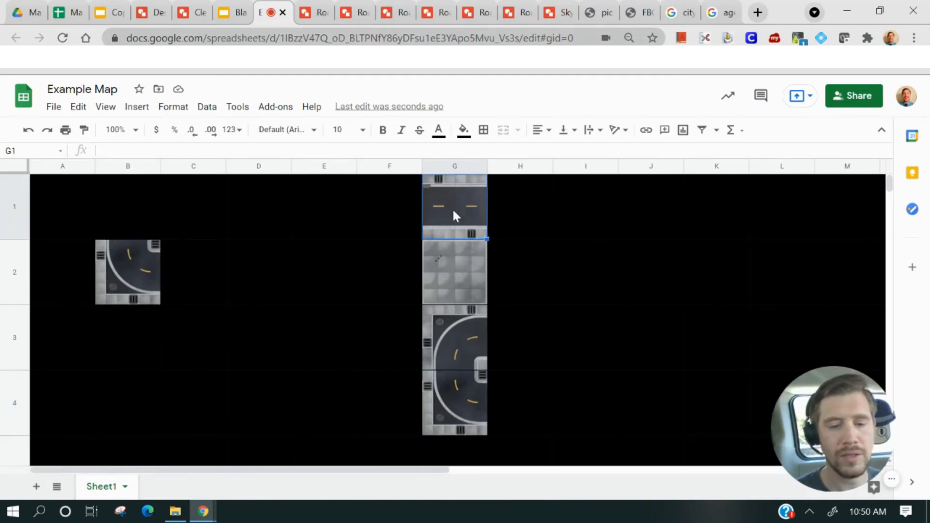
pyautogui.hotkey('ctrl', 'c')
pyautogui.click(179, 280)
pyautogui.hotkey('ctrl', 'v')
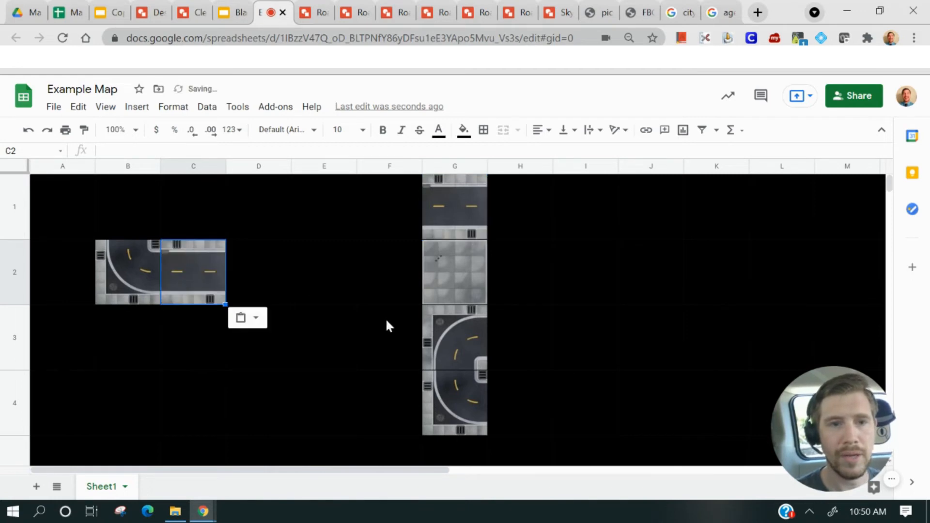
# Copy the curved road tile from G3 into cell B3
pyautogui.click(457, 235)
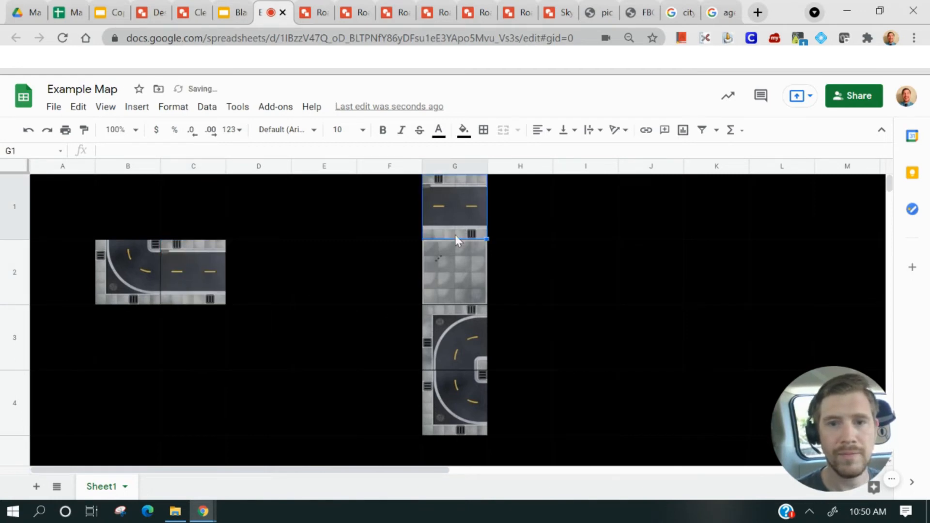
pyautogui.click(465, 344)
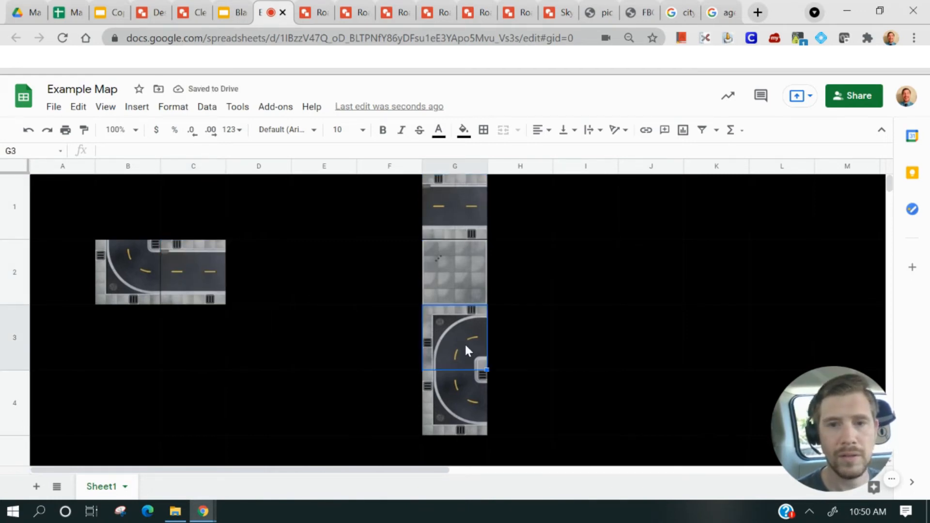
pyautogui.hotkey('ctrl', 'c')
pyautogui.click(116, 341)
pyautogui.hotkey('ctrl', 'v')
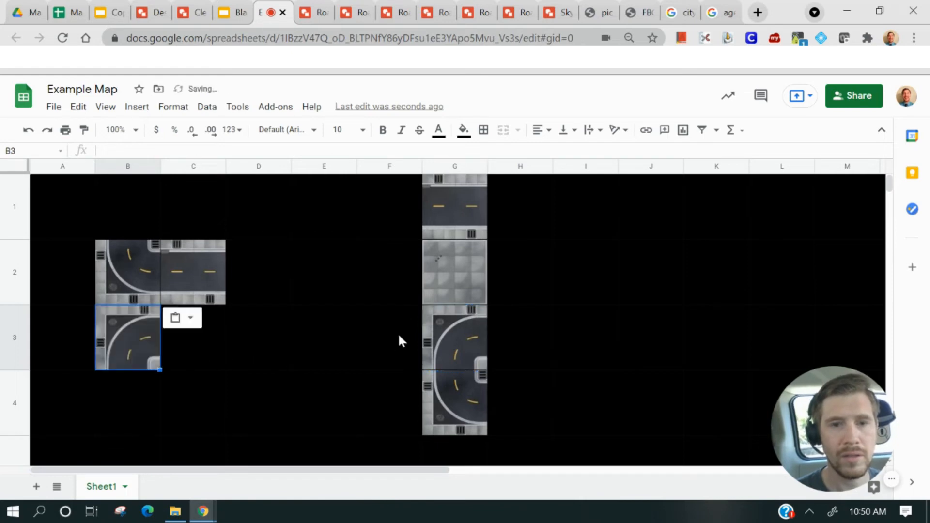
# Copy the pavement tile from G2 into cell C4
pyautogui.click(434, 277)
pyautogui.hotkey('ctrl', 'c')
pyautogui.click(188, 412)
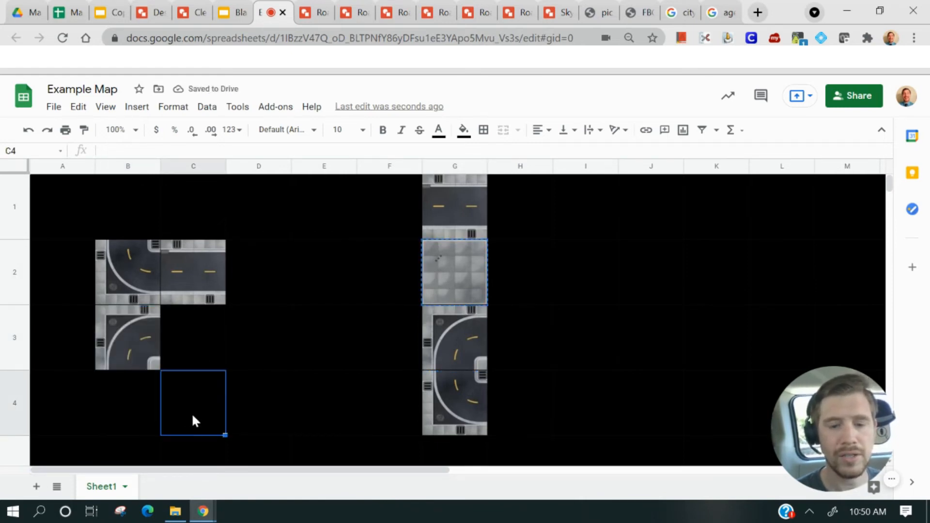
pyautogui.hotkey('ctrl', 'v')
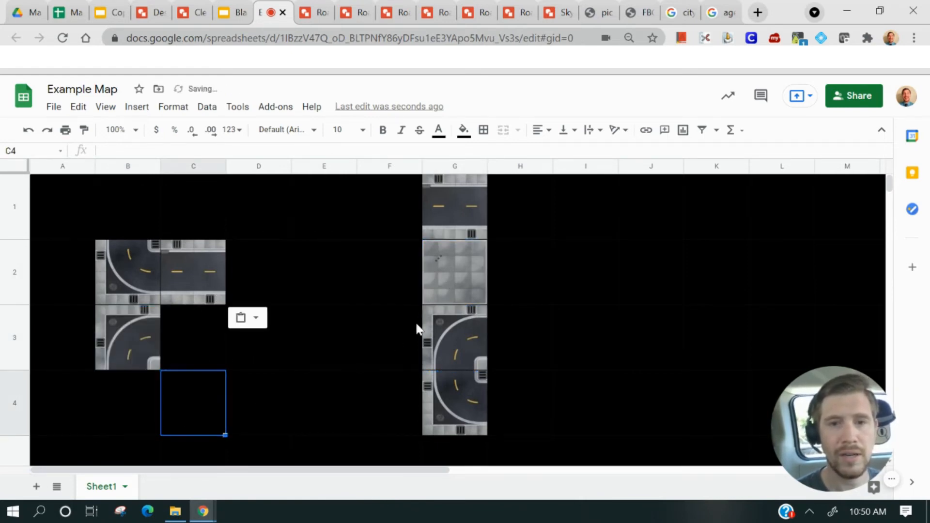
pyautogui.click(429, 275)
pyautogui.hotkey('ctrl', 'c')
pyautogui.click(181, 405)
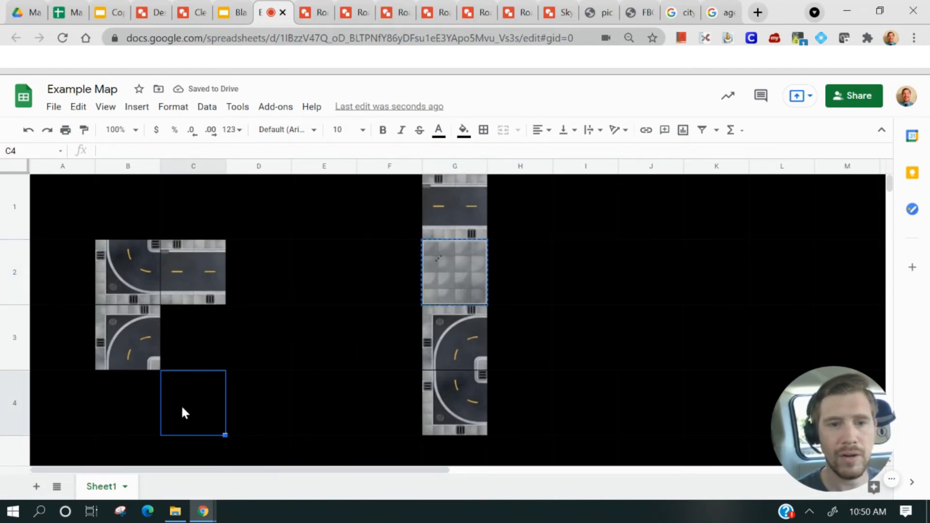
pyautogui.hotkey('ctrl', 'v')
# Copy the straight road tile from G1 into cell C3
pyautogui.click(443, 205)
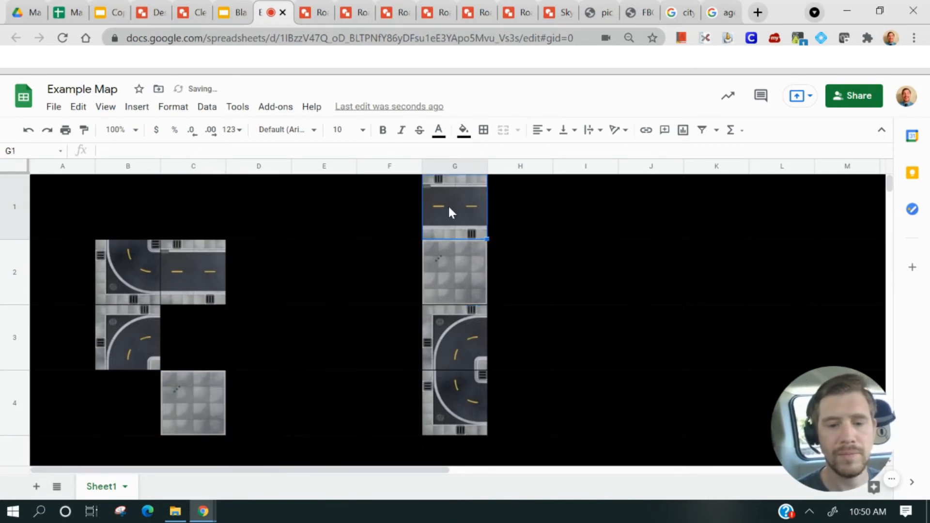
pyautogui.hotkey('ctrl', 'c')
pyautogui.click(181, 350)
pyautogui.hotkey('ctrl', 'v')
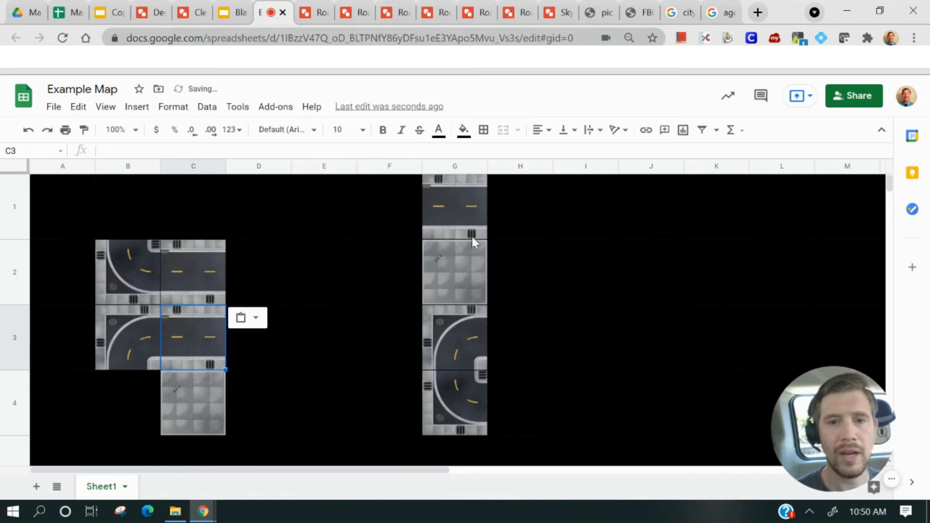
# Review the source tiles in column P and return to the map area
pyautogui.click(456, 390)
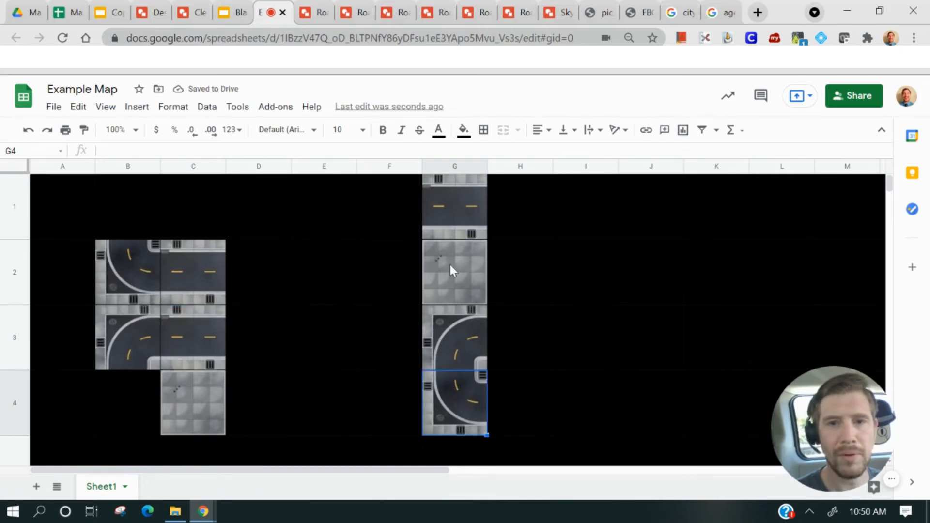
pyautogui.moveTo(280, 473); pyautogui.dragTo(508, 440)
pyautogui.scroll(-2, 509, 417)
pyautogui.scroll(2, 552, 376)
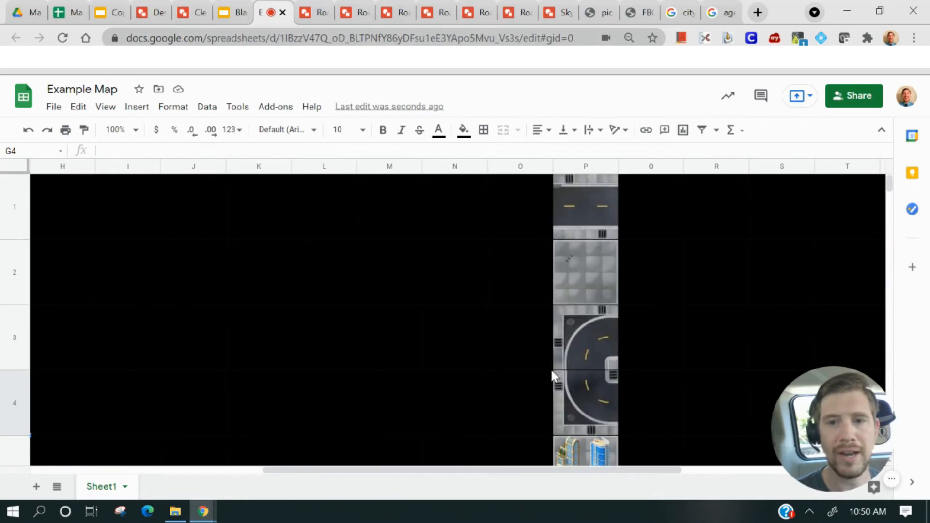
pyautogui.scroll(-2, 553, 383)
pyautogui.scroll(2, 552, 383)
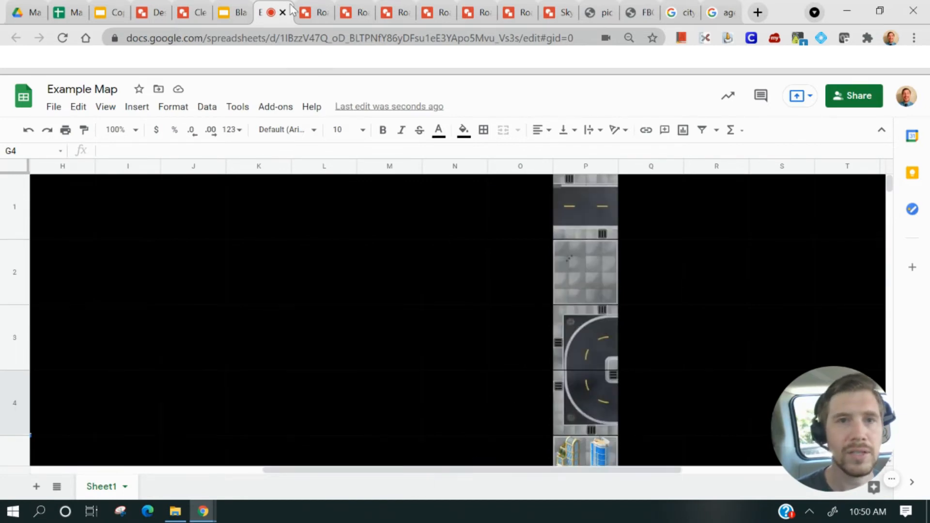
pyautogui.scroll(-2, 509, 353)
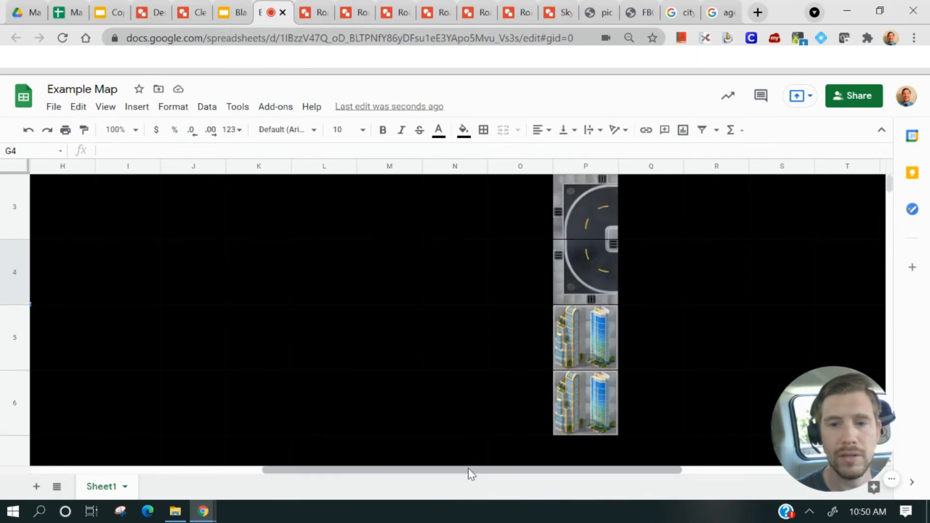
pyautogui.moveTo(468, 468); pyautogui.dragTo(280, 470)
pyautogui.scroll(2, 260, 344)
# Copy the published web link of the Road 1 drawing
pyautogui.click(104, 431)
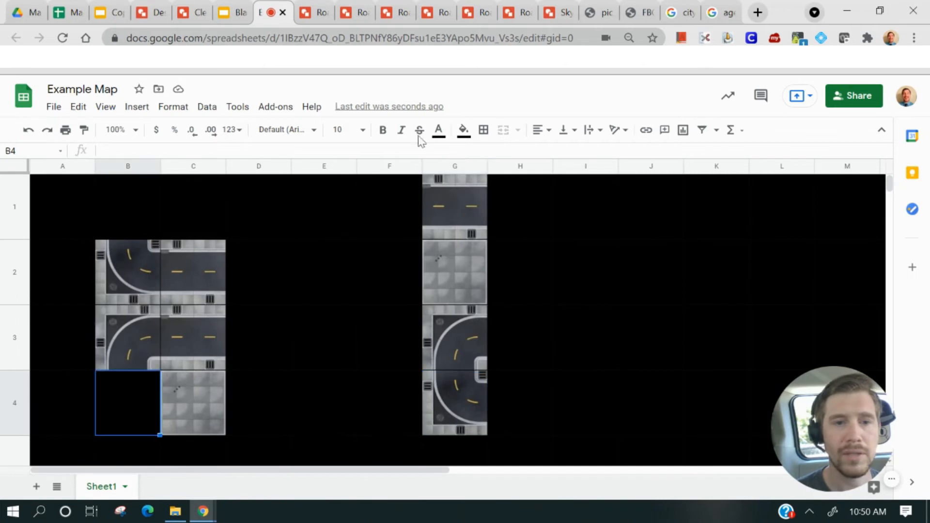
pyautogui.click(302, 19)
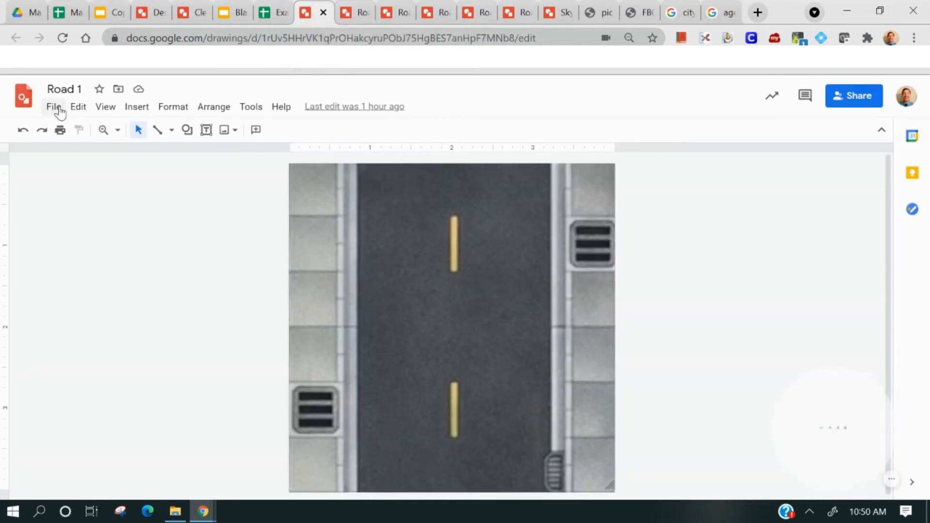
pyautogui.click(60, 110)
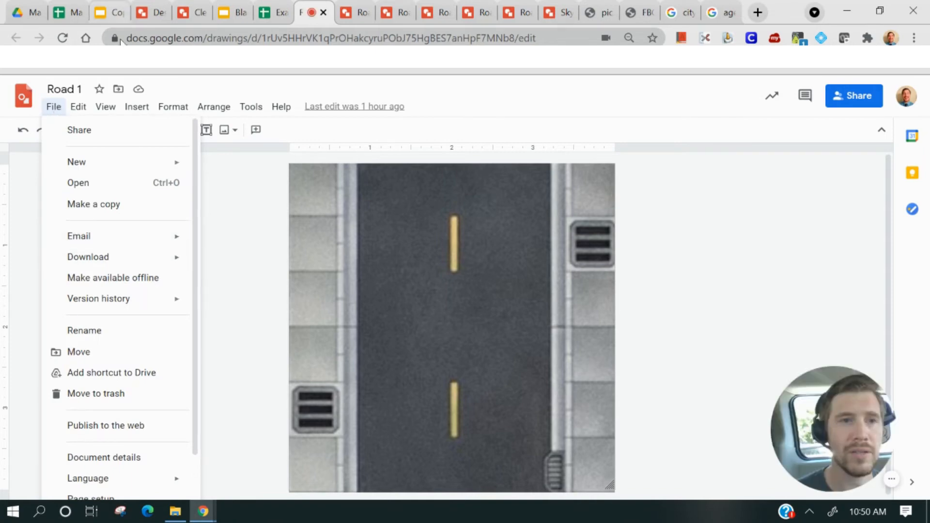
pyautogui.click(109, 426)
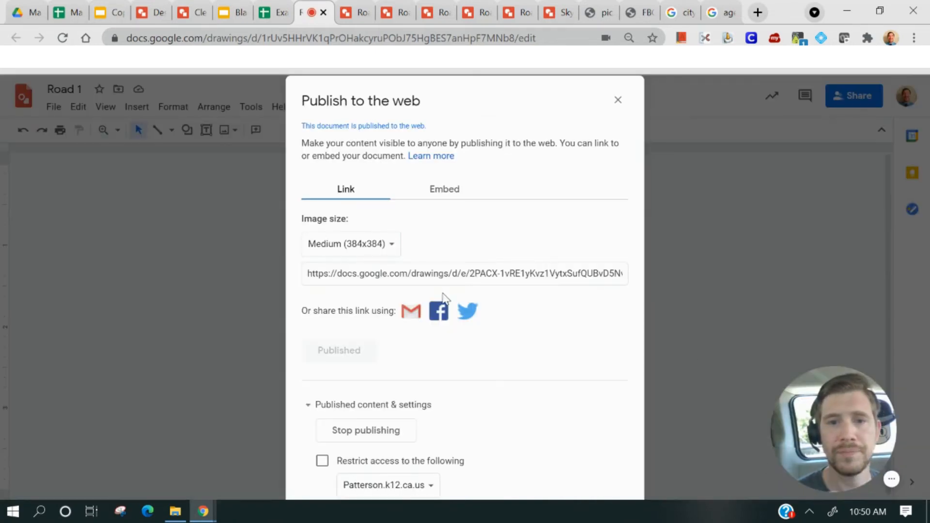
pyautogui.click(430, 272)
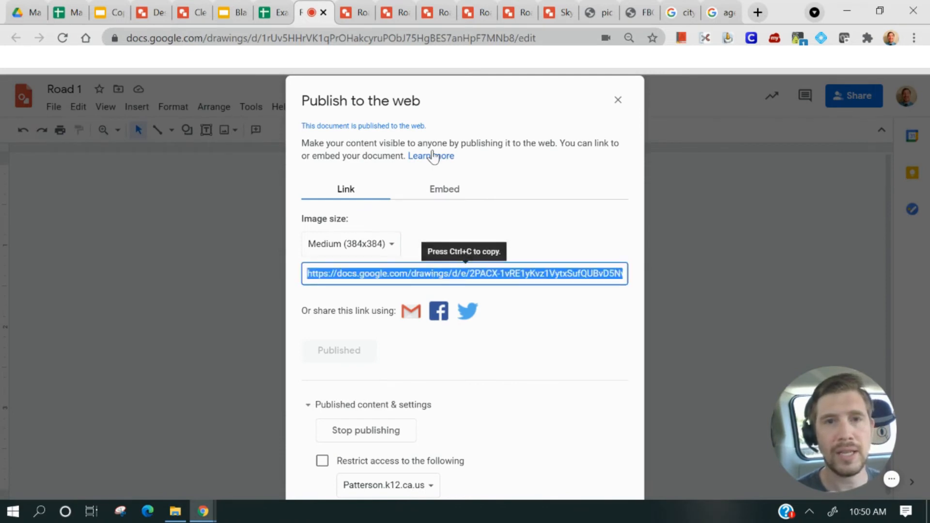
pyautogui.hotkey('ctrl', 'c')
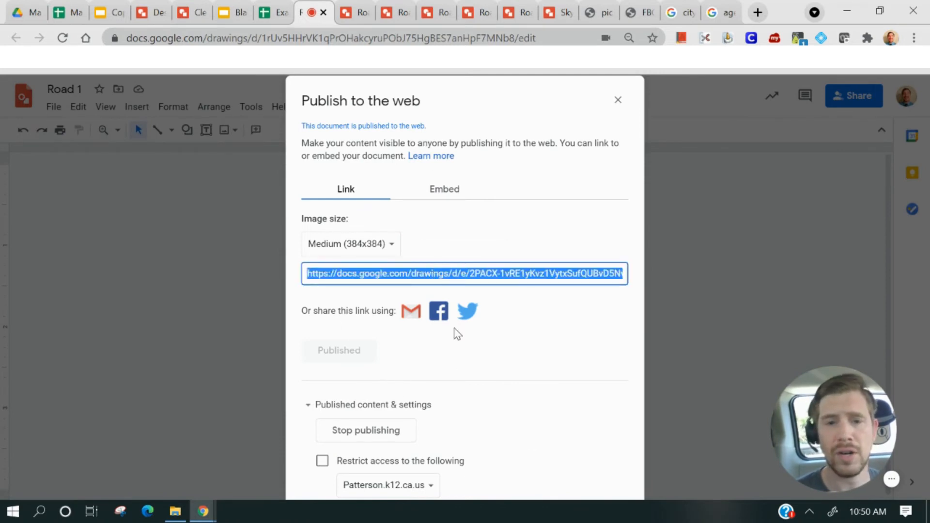
# Insert the Road 1 image by its published URL into cell B4
pyautogui.click(262, 18)
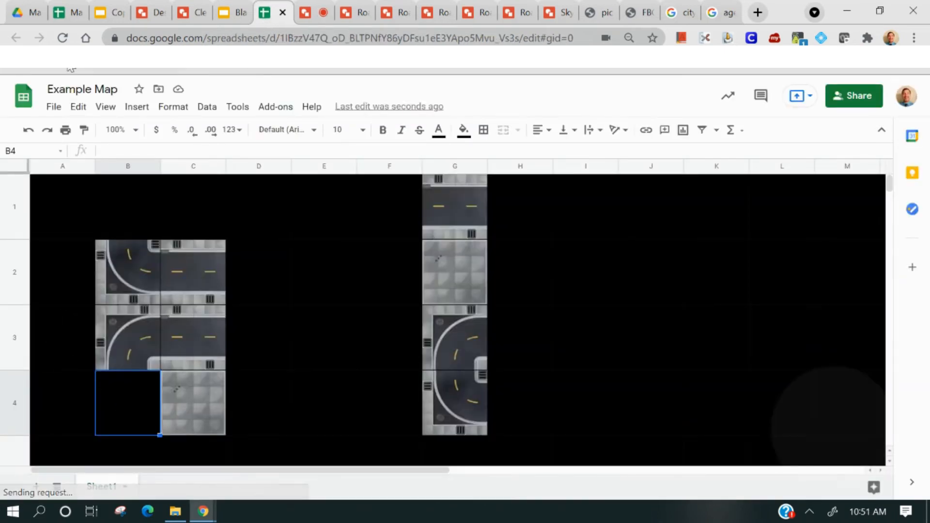
pyautogui.click(132, 110)
pyautogui.moveTo(239, 312)
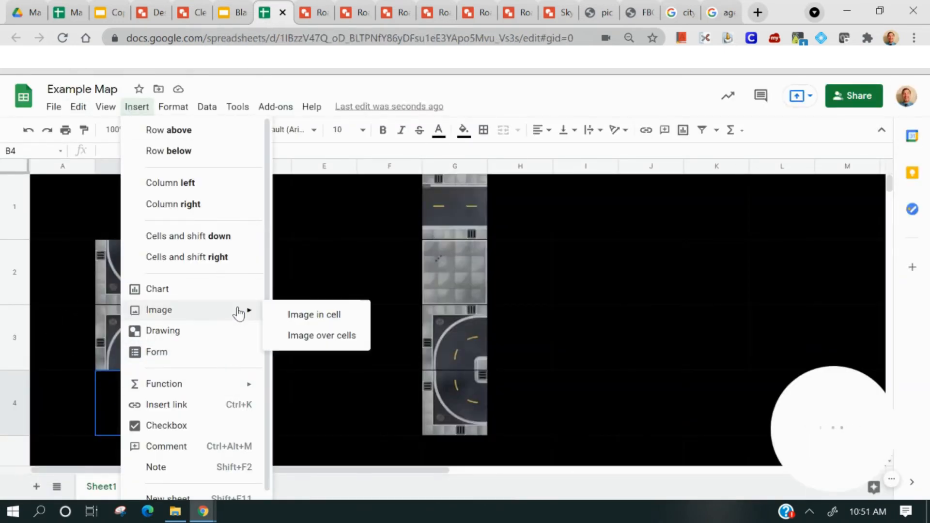
pyautogui.click(322, 336)
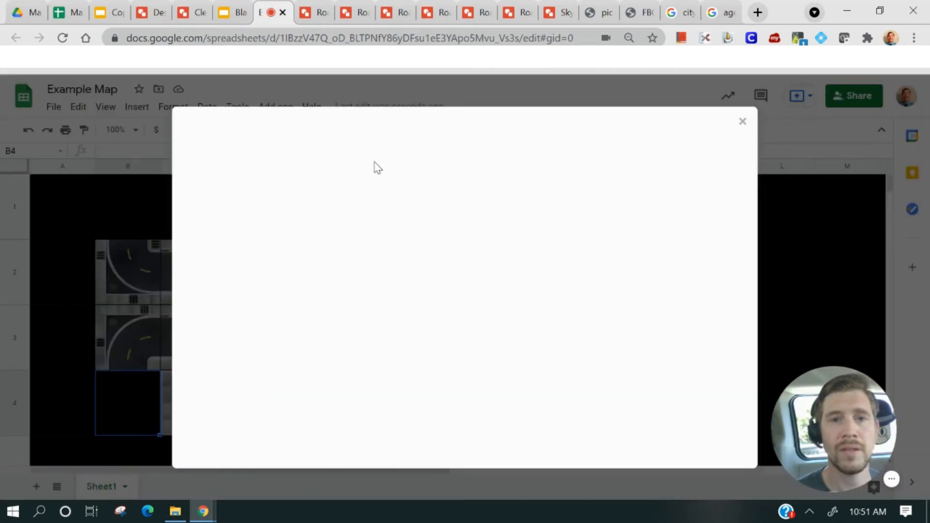
pyautogui.click(355, 171)
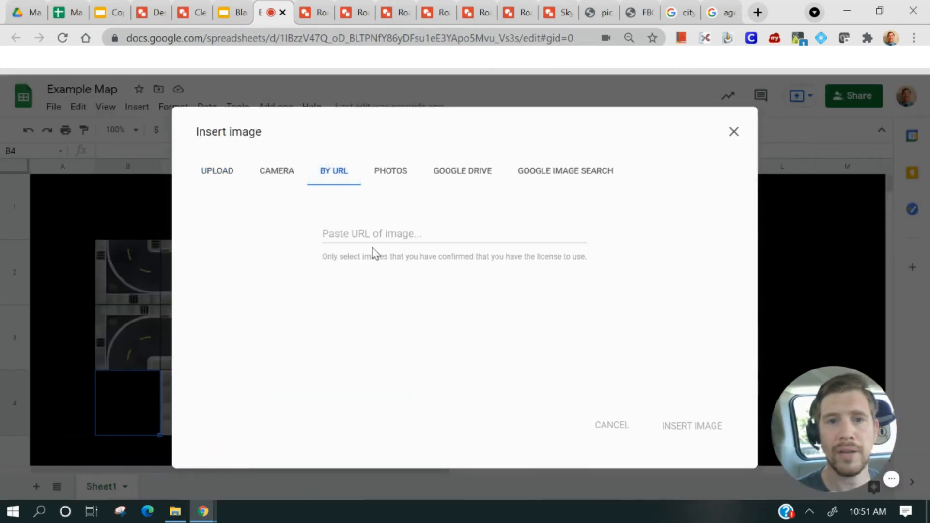
pyautogui.hotkey('ctrl', 'v')
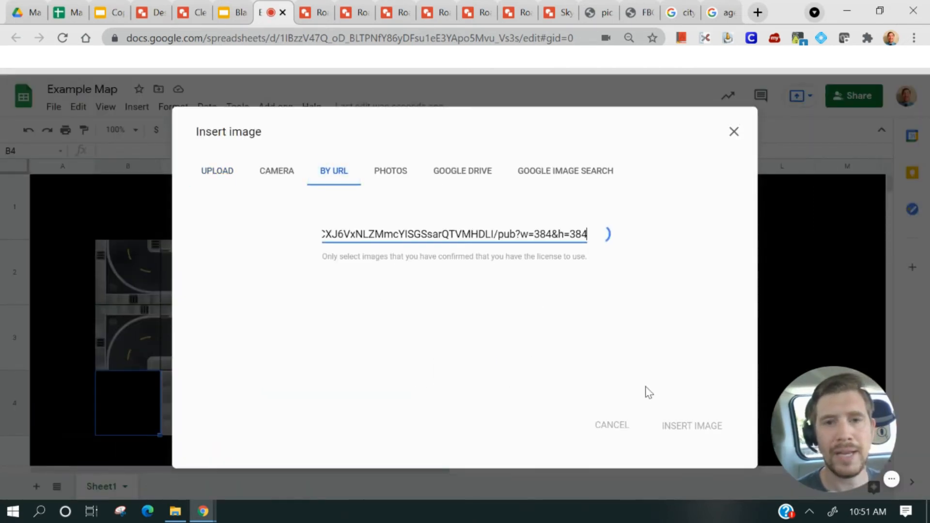
pyautogui.click(693, 427)
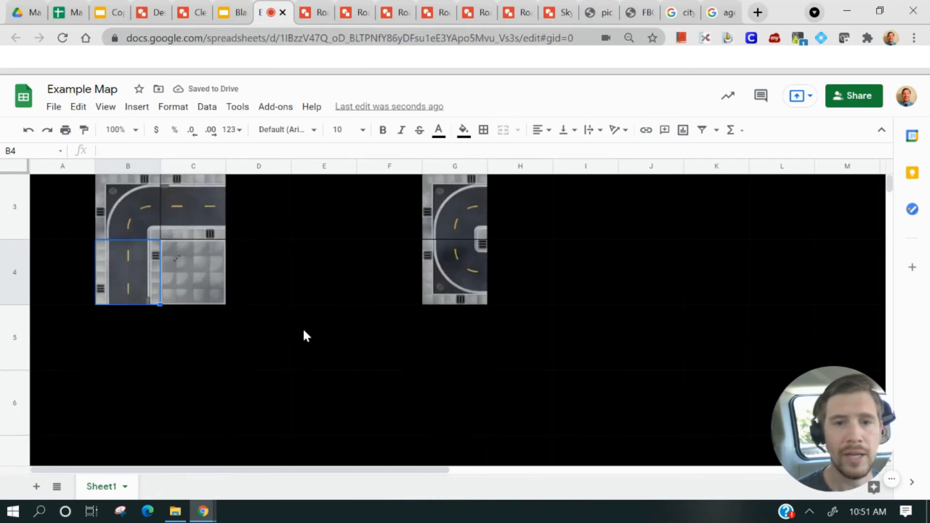
pyautogui.scroll(-2, 159, 330)
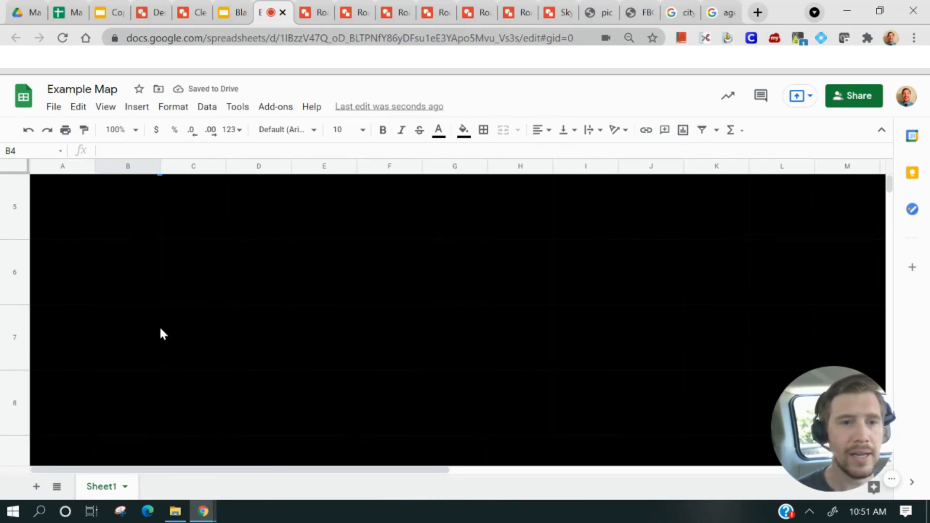
# Fill the Road 1 tile down column B to row 7 and the pavement tile from C4 down to C7
pyautogui.moveTo(159, 313); pyautogui.dragTo(133, 442)
pyautogui.click(215, 293)
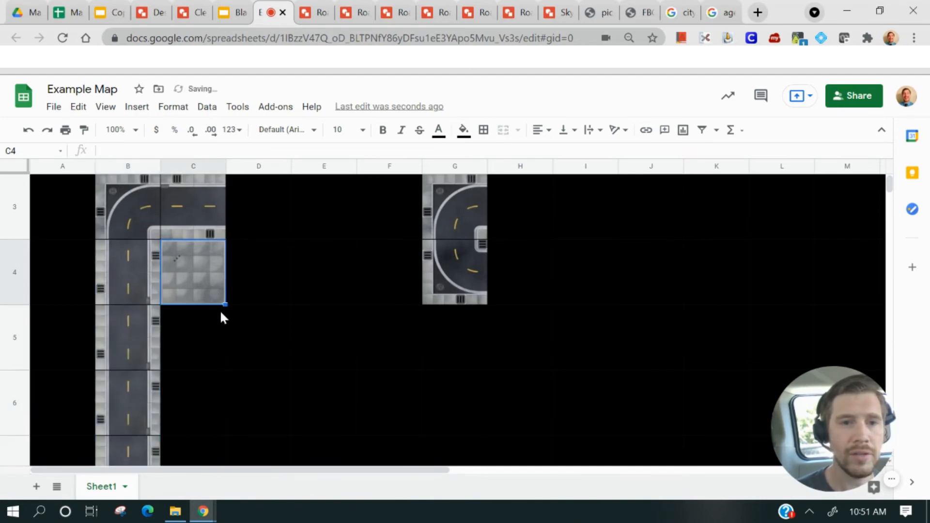
pyautogui.moveTo(225, 304); pyautogui.dragTo(189, 445)
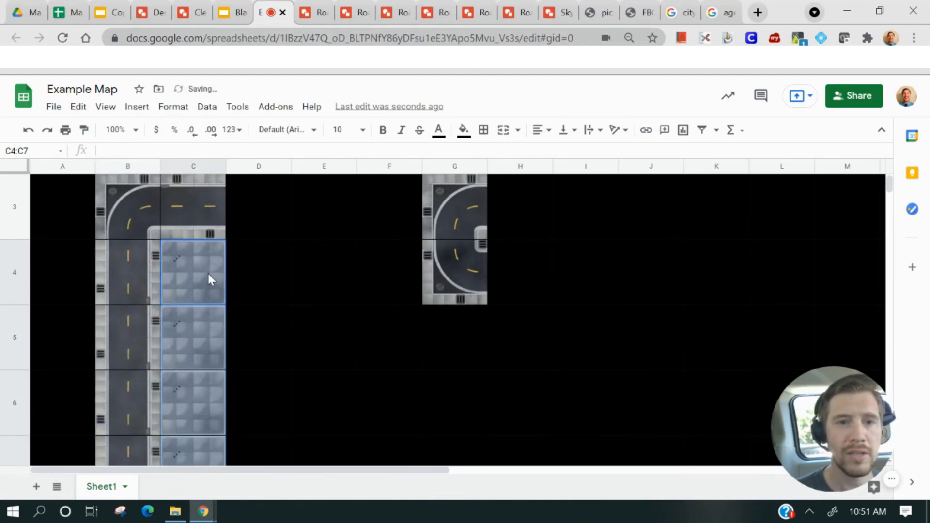
# Extend the pavement tiles across the block C4:E6
pyautogui.click(209, 273)
pyautogui.moveTo(210, 280); pyautogui.dragTo(334, 430)
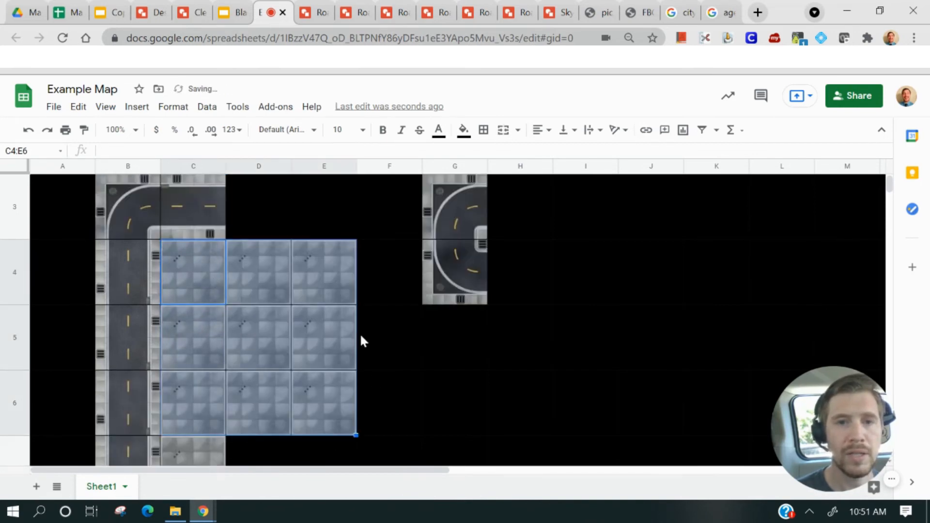
pyautogui.click(360, 333)
# Extend the straight road tile from C3 across to E3
pyautogui.click(218, 234)
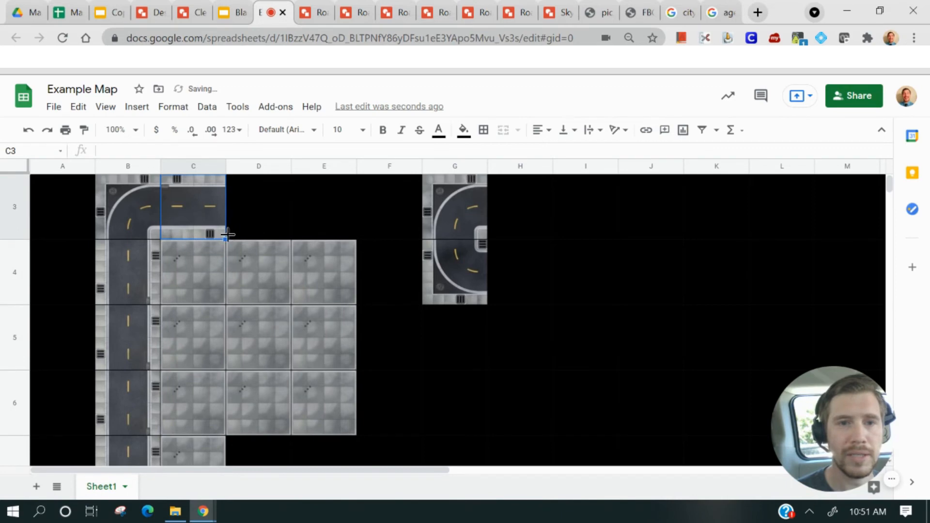
pyautogui.moveTo(227, 235); pyautogui.dragTo(318, 224)
pyautogui.scroll(3, 310, 385)
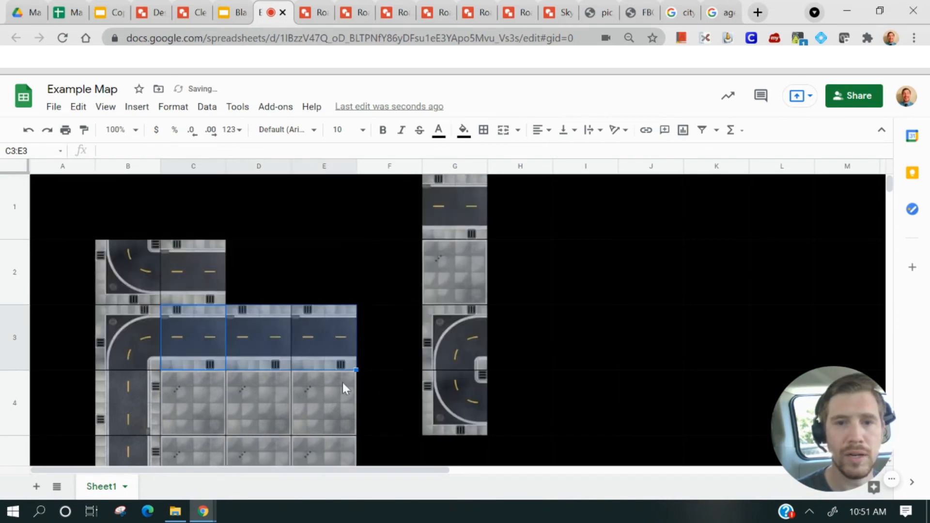
pyautogui.scroll(-3, 381, 380)
pyautogui.scroll(3, 382, 380)
# Clear the leftover tiles in the range F1:G4
pyautogui.click(406, 229)
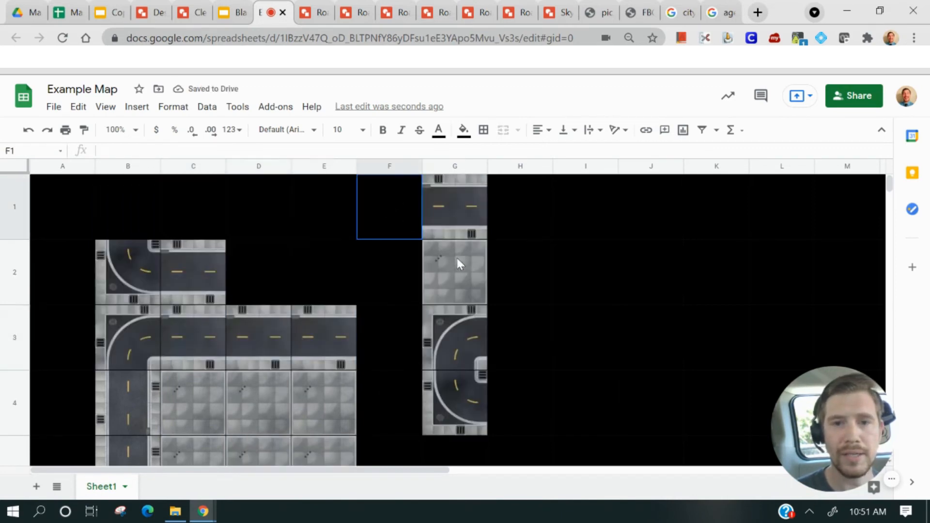
pyautogui.keyDown('shift'); pyautogui.click(486, 426); pyautogui.keyUp('shift')
pyautogui.press('Delete')
pyautogui.scroll(-3, 399, 363)
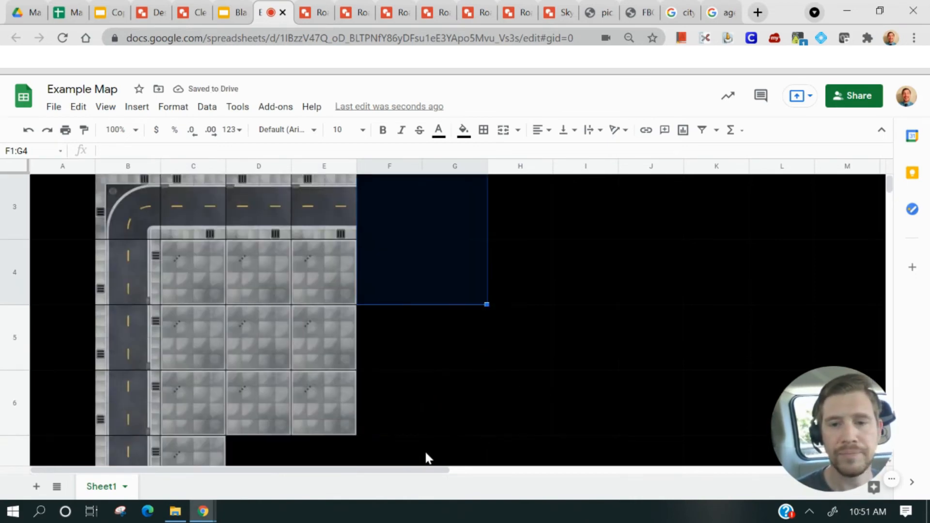
# Copy the skyscraper tile from P5 and paste it into cell C4
pyautogui.moveTo(407, 470); pyautogui.dragTo(600, 465)
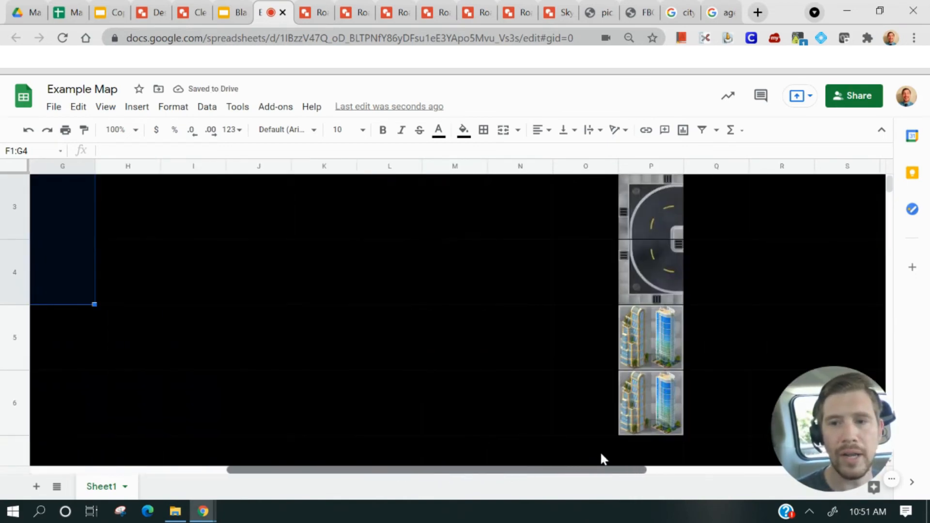
pyautogui.click(648, 319)
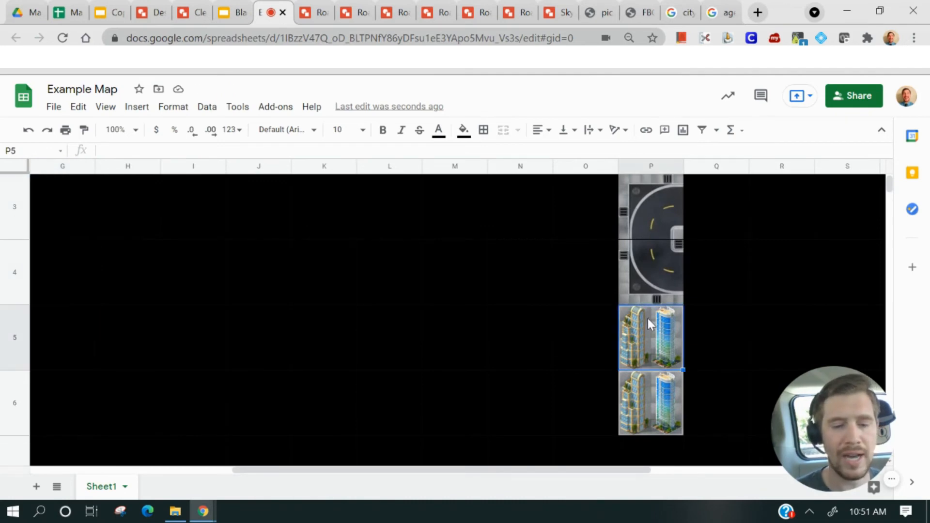
pyautogui.moveTo(370, 471); pyautogui.dragTo(159, 473)
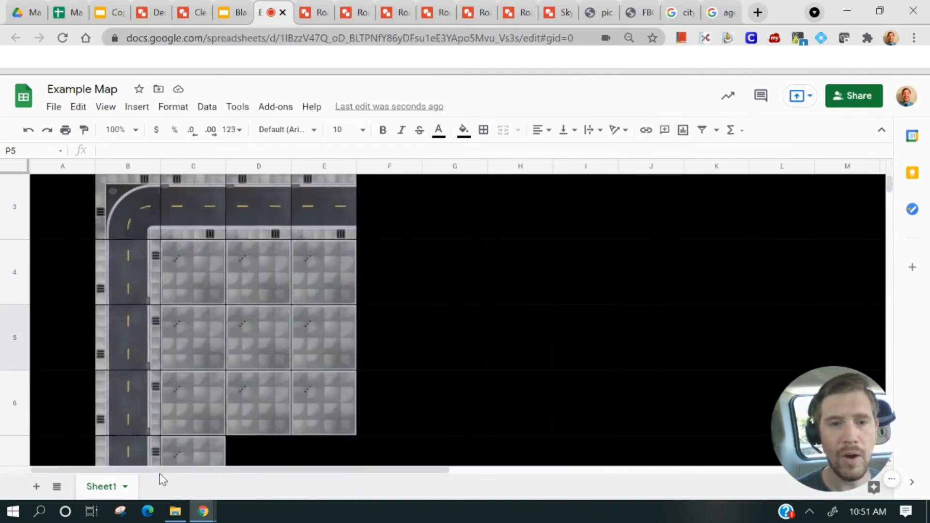
pyautogui.scroll(-2, 175, 354)
pyautogui.scroll(2, 178, 353)
pyautogui.click(196, 279)
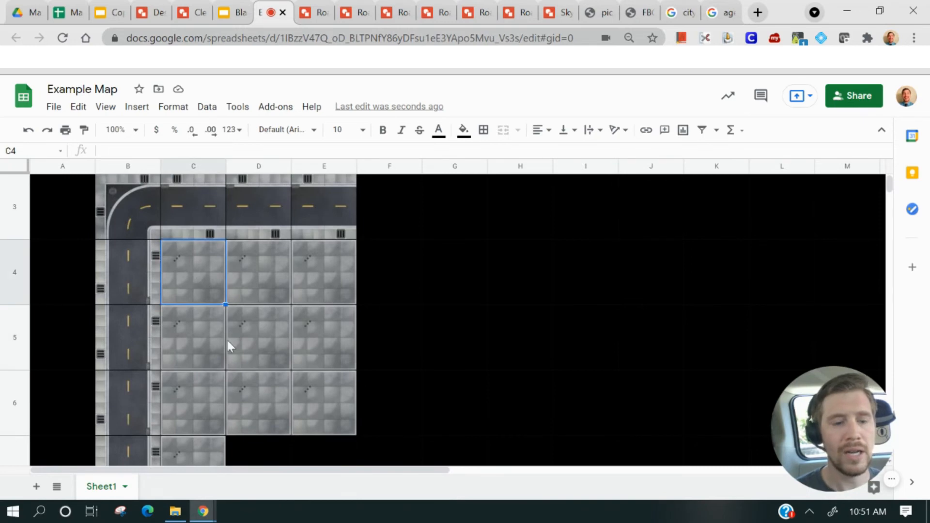
pyautogui.hotkey('ctrl', 'v')
# Open the Skyscraper 1 drawing and move the right skyscraper image off the pavement background
pyautogui.click(532, 297)
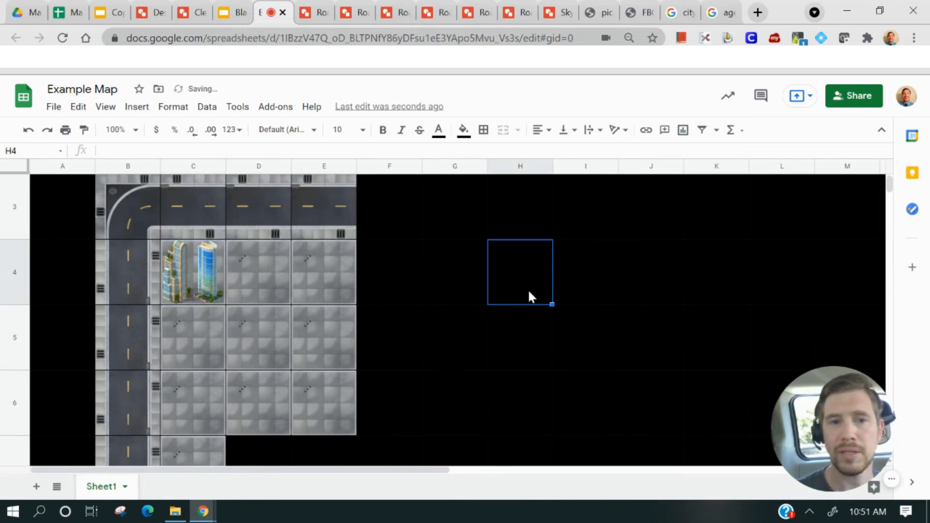
pyautogui.click(563, 14)
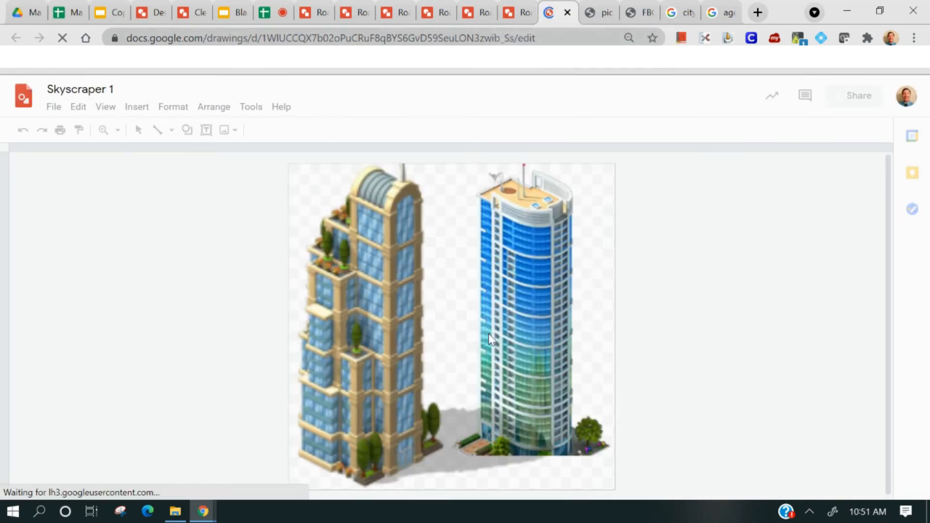
pyautogui.click(508, 351)
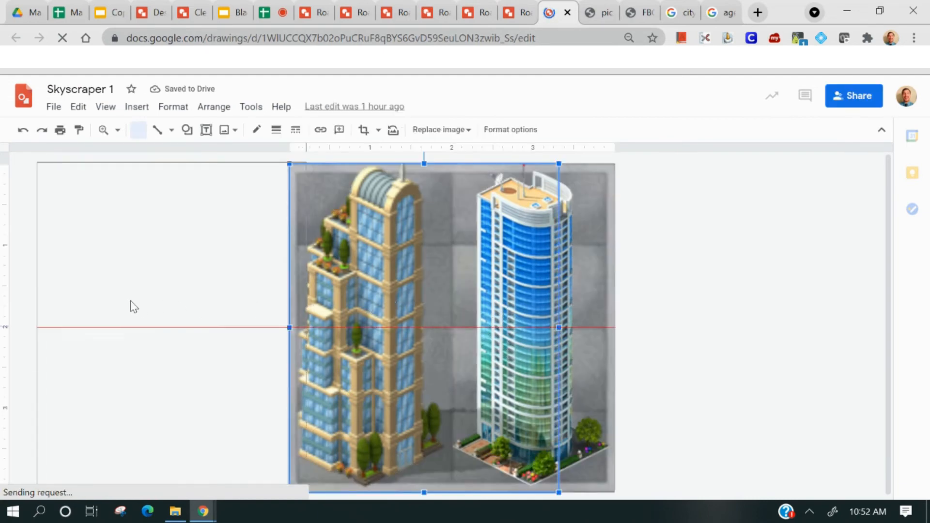
pyautogui.moveTo(130, 301); pyautogui.dragTo(123, 301)
pyautogui.moveTo(496, 308); pyautogui.dragTo(680, 318)
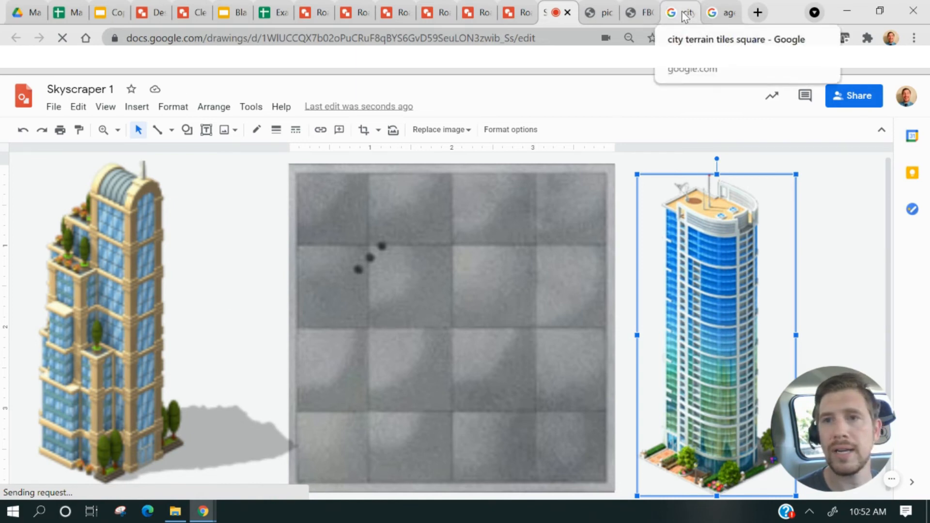
# Browse the image results for age of empires skyscraper png and open the Color filter options
pyautogui.click(710, 14)
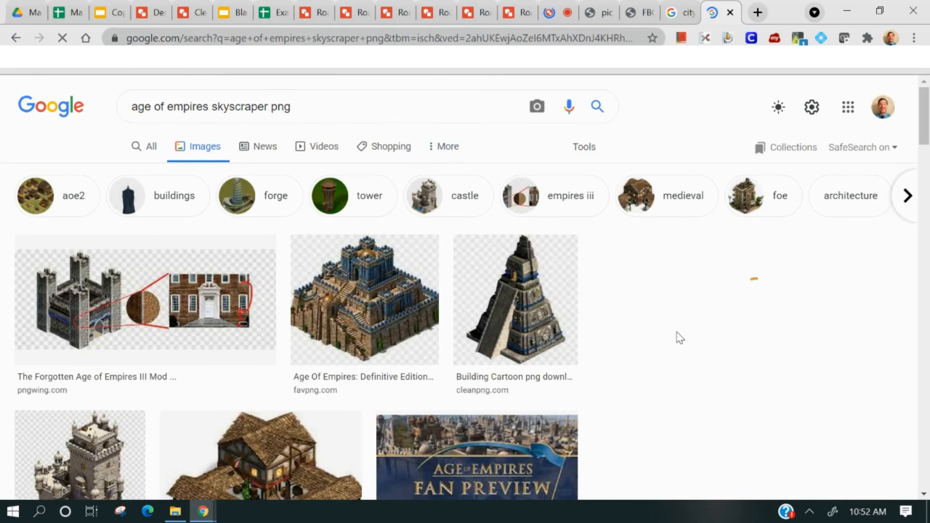
pyautogui.click(781, 299)
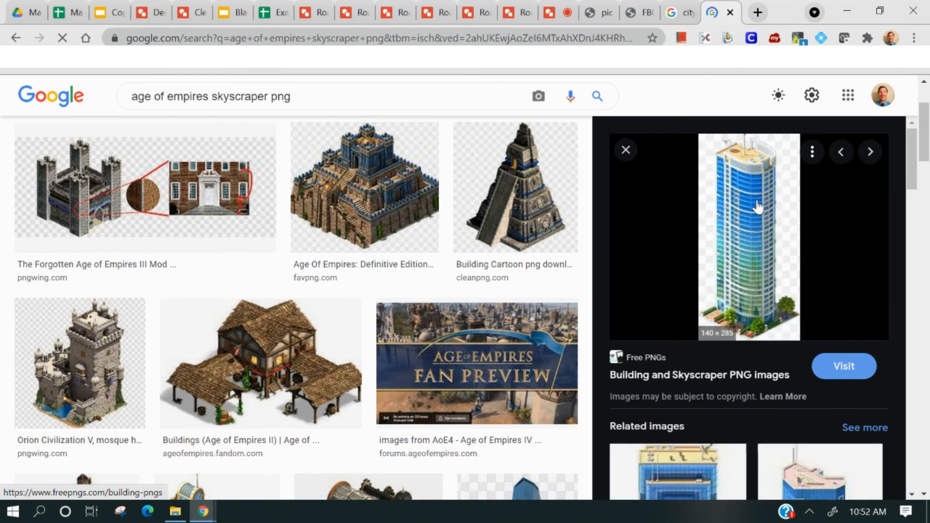
pyautogui.scroll(-1, 750, 292)
pyautogui.scroll(-6, 750, 291)
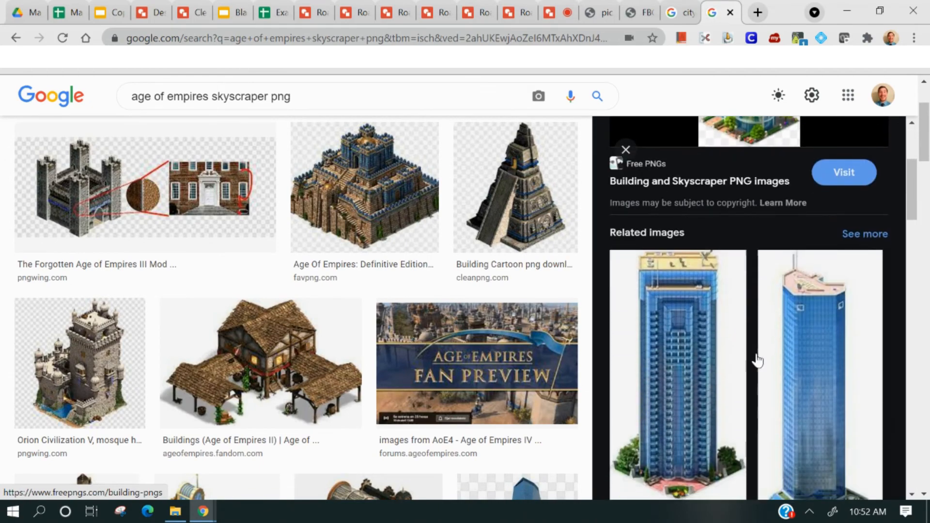
pyautogui.scroll(8, 684, 330)
pyautogui.scroll(2, 684, 330)
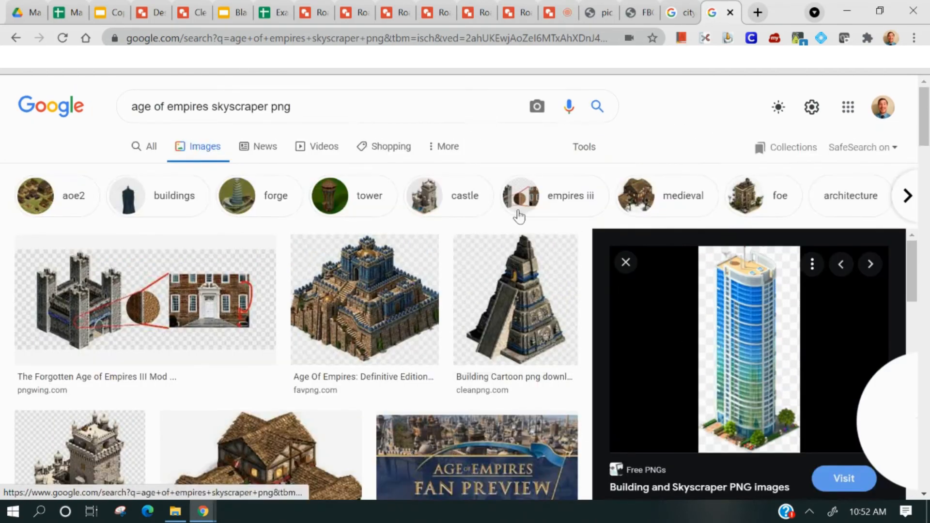
pyautogui.click(589, 151)
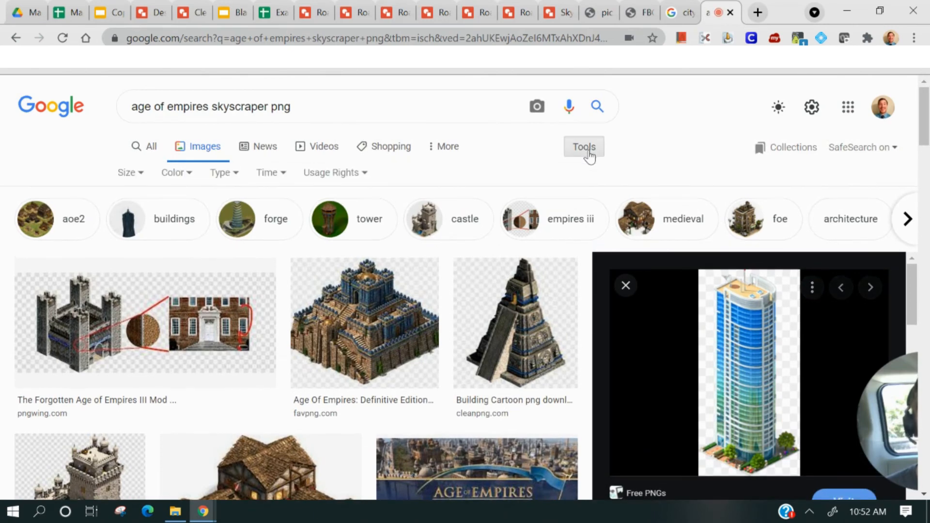
pyautogui.click(191, 176)
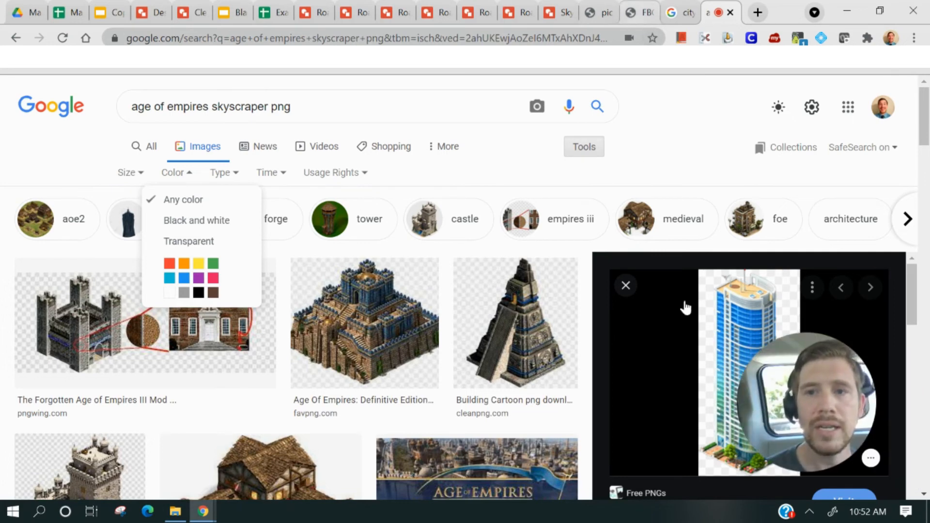
# Undo the skyscraper image moves in the Skyscraper 1 drawing
pyautogui.moveTo(749, 320); pyautogui.dragTo(444, 292)
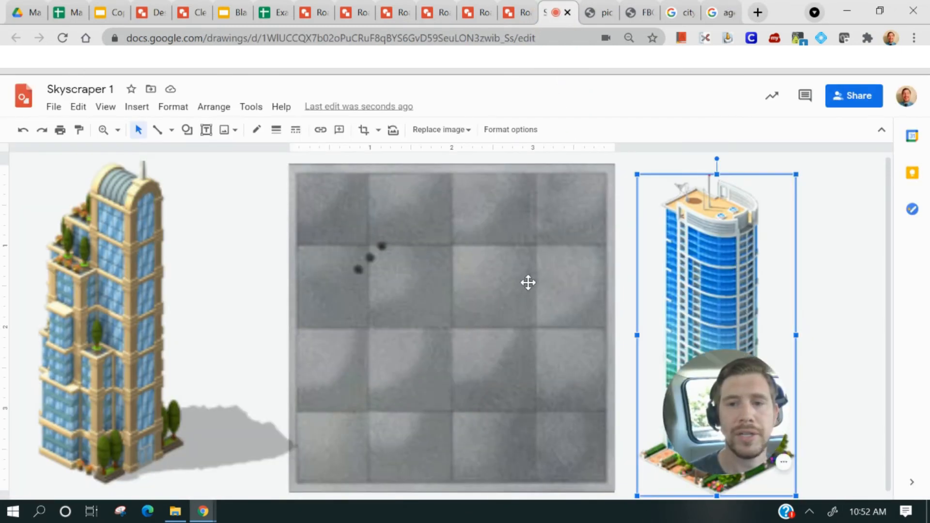
pyautogui.click(22, 136)
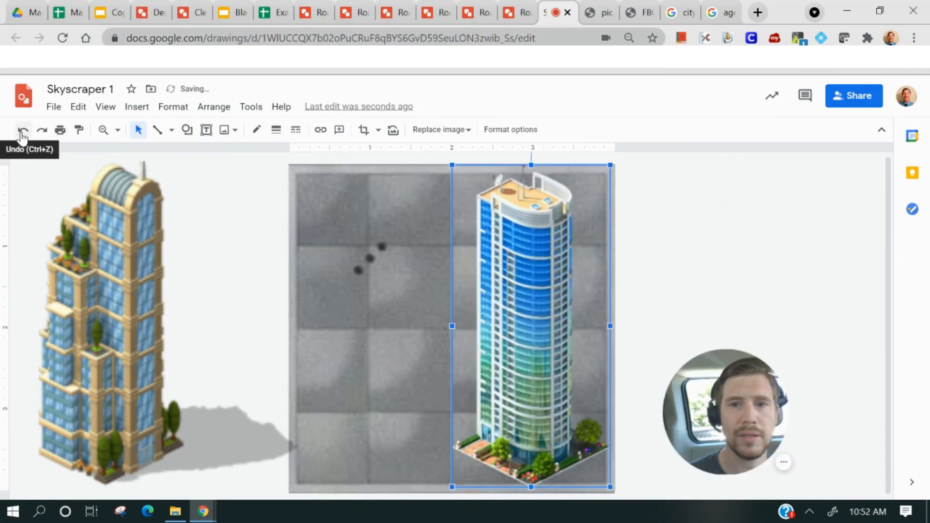
pyautogui.click(22, 135)
pyautogui.click(662, 224)
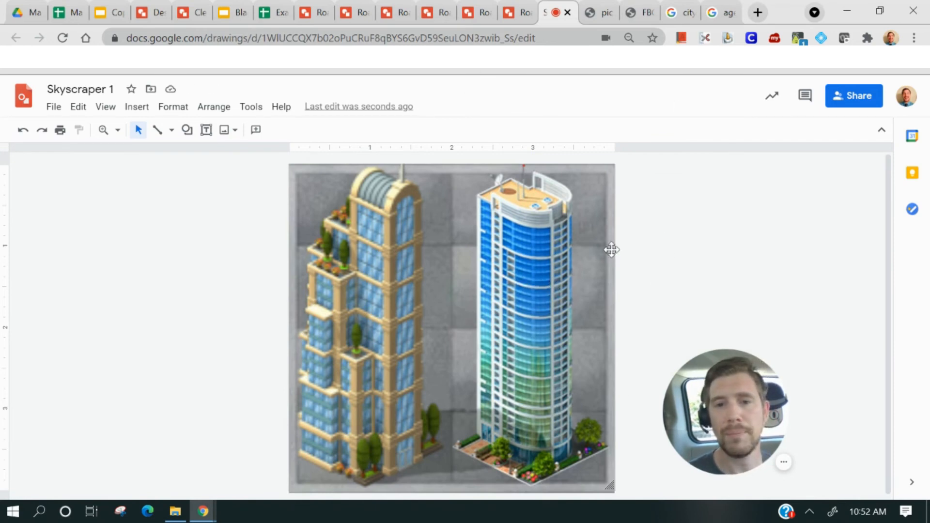
# Return to the map and merge cells C4:D5 so the skyscraper covers a two-by-two block
pyautogui.click(282, 10)
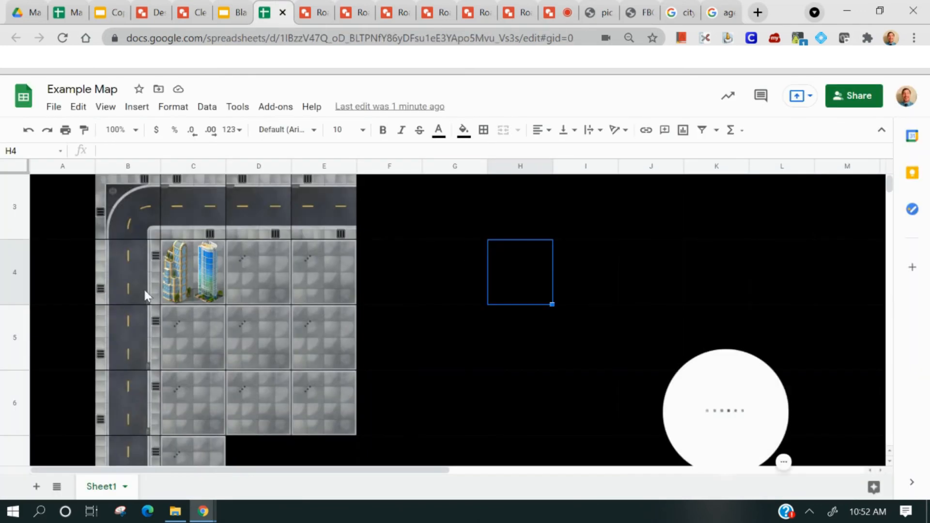
pyautogui.click(180, 269)
pyautogui.moveTo(226, 298); pyautogui.dragTo(255, 335)
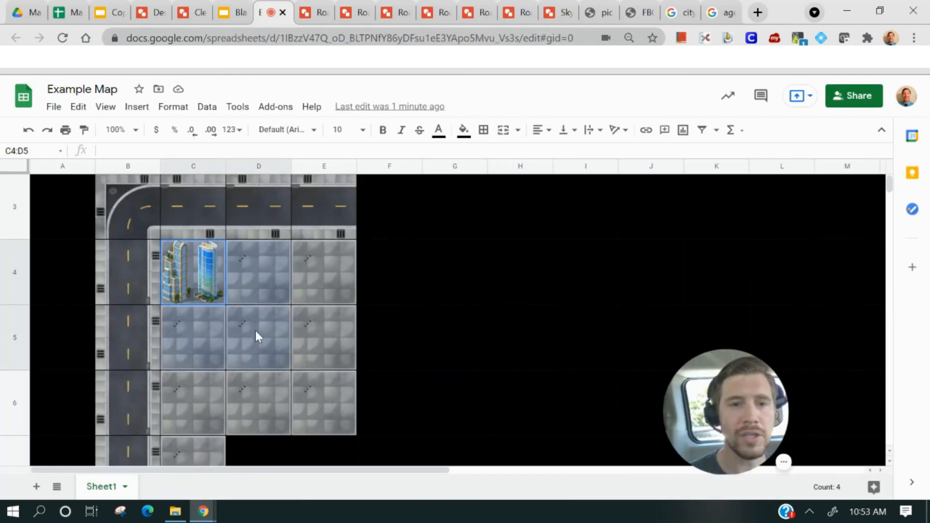
pyautogui.click(507, 136)
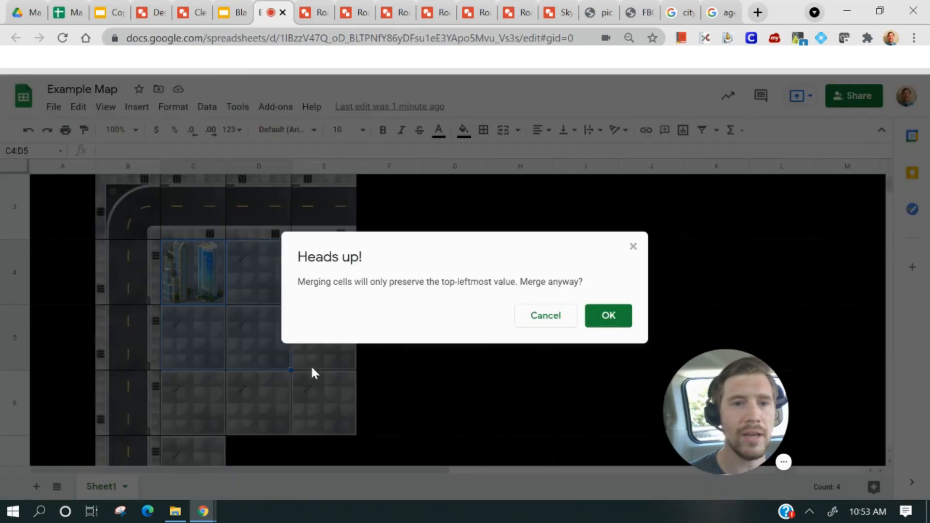
pyautogui.click(603, 313)
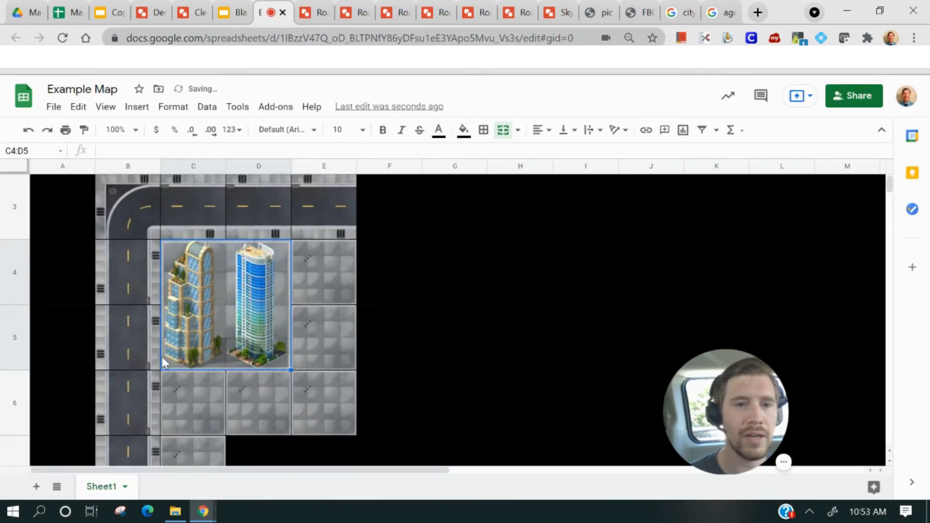
# Scroll to the source tiles in column P and inspect the formula of the skyscraper tile in P6
pyautogui.scroll(-2, 218, 306)
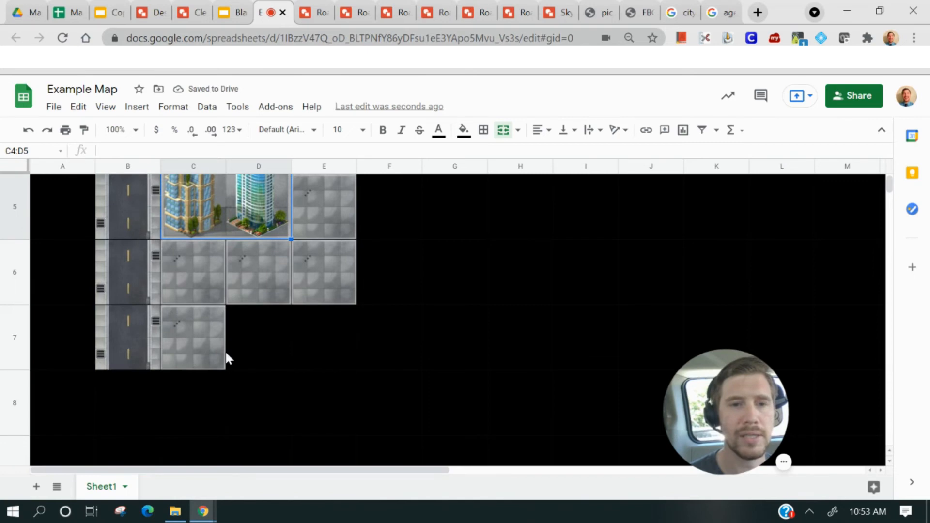
pyautogui.scroll(2, 224, 357)
pyautogui.scroll(2, 426, 354)
pyautogui.scroll(-2, 485, 354)
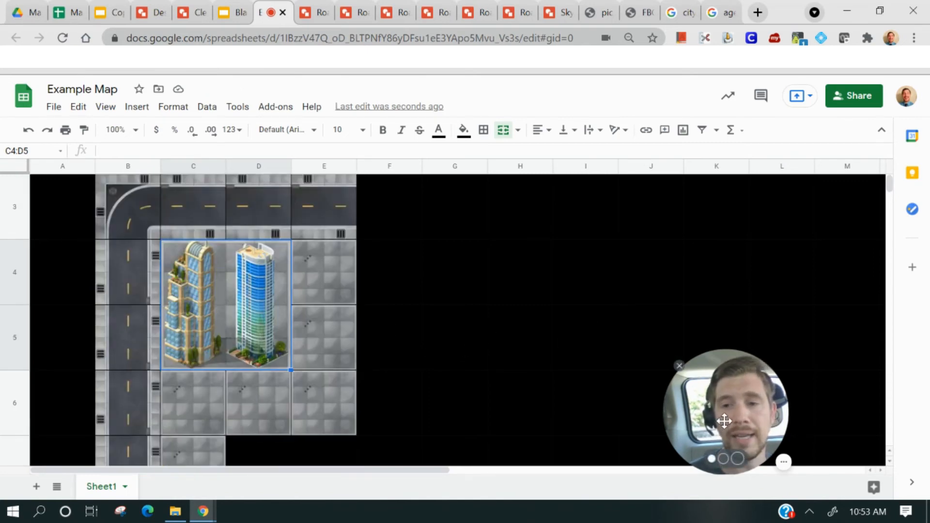
pyautogui.scroll(-2, 535, 358)
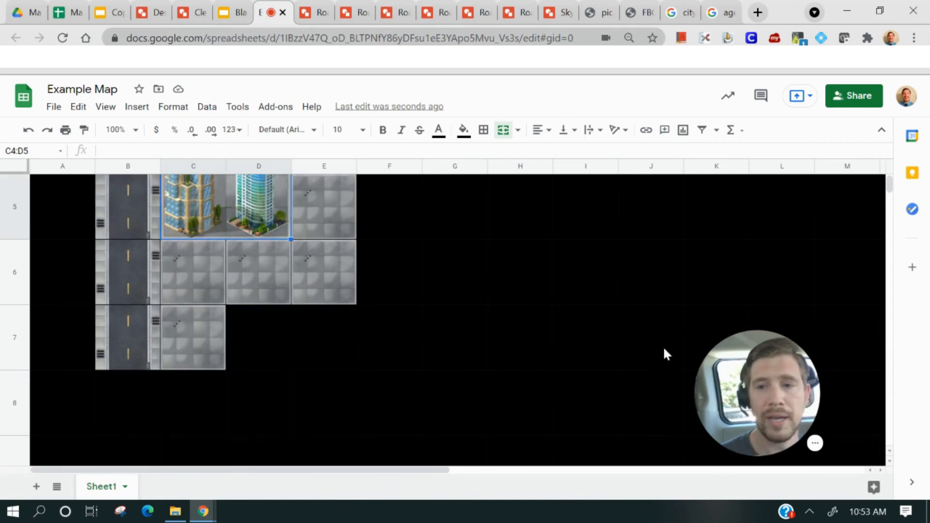
pyautogui.moveTo(368, 472); pyautogui.dragTo(688, 472)
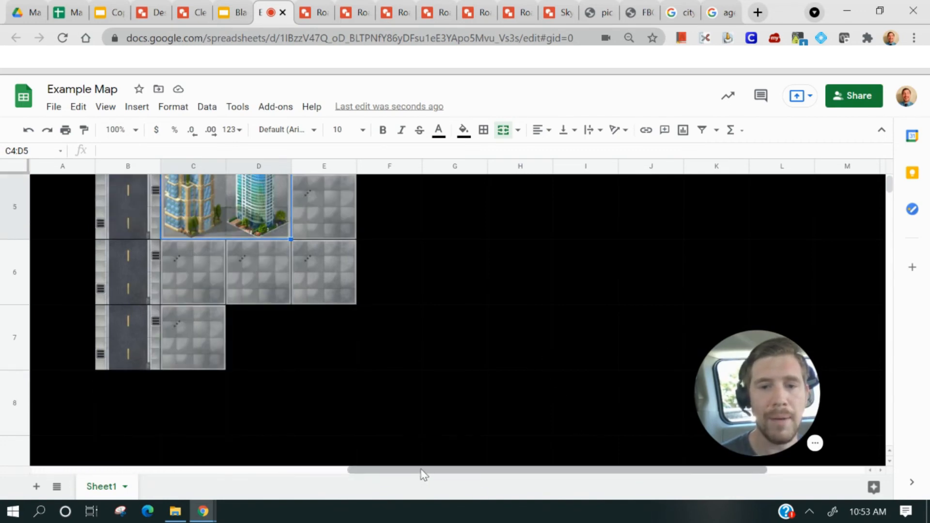
pyautogui.moveTo(424, 474); pyautogui.dragTo(380, 480)
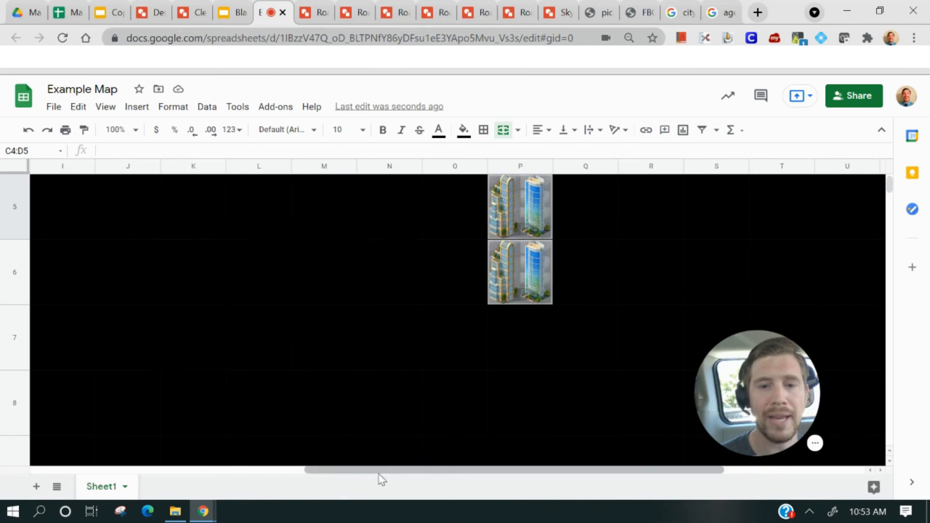
pyautogui.click(529, 272)
pyautogui.rightClick(530, 274)
pyautogui.click(413, 315)
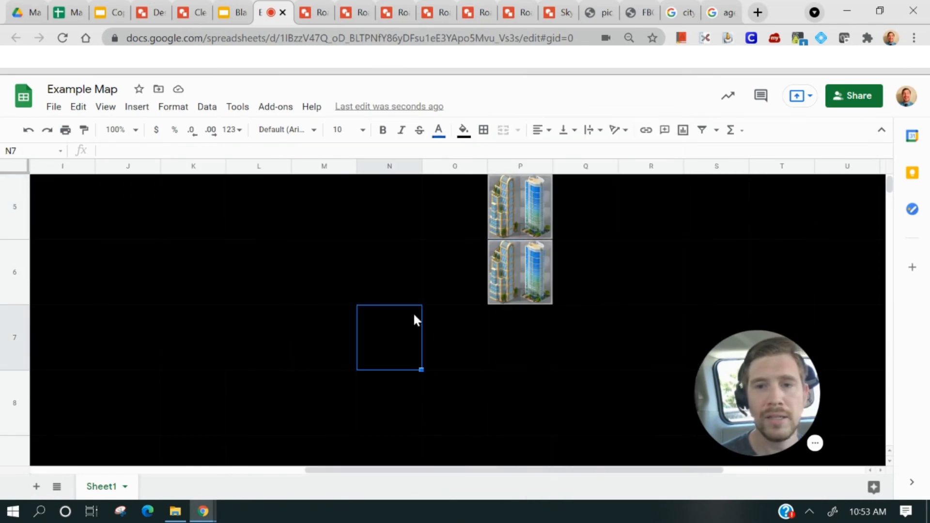
pyautogui.click(494, 282)
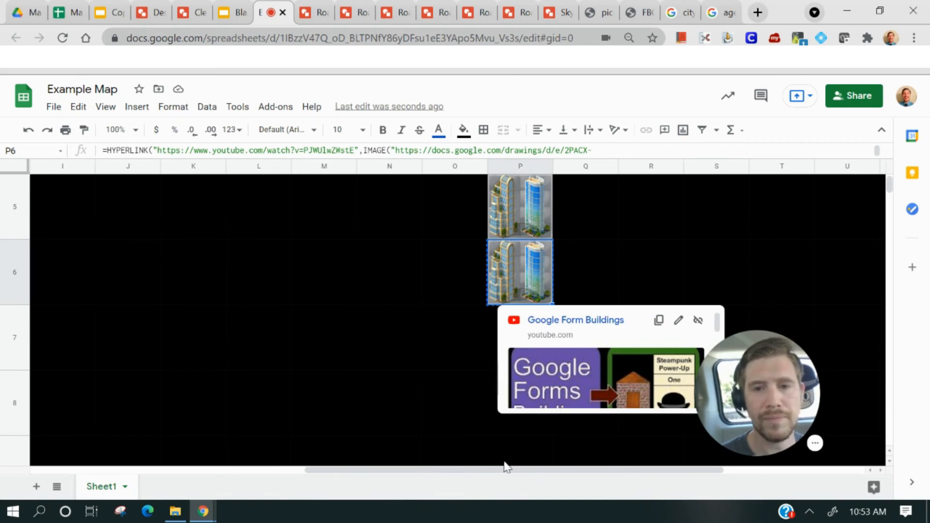
# Paste the copied skyscraper tile into merged cell C4:D5 and expand the formula bar to show its full formula
pyautogui.moveTo(505, 466); pyautogui.dragTo(193, 455)
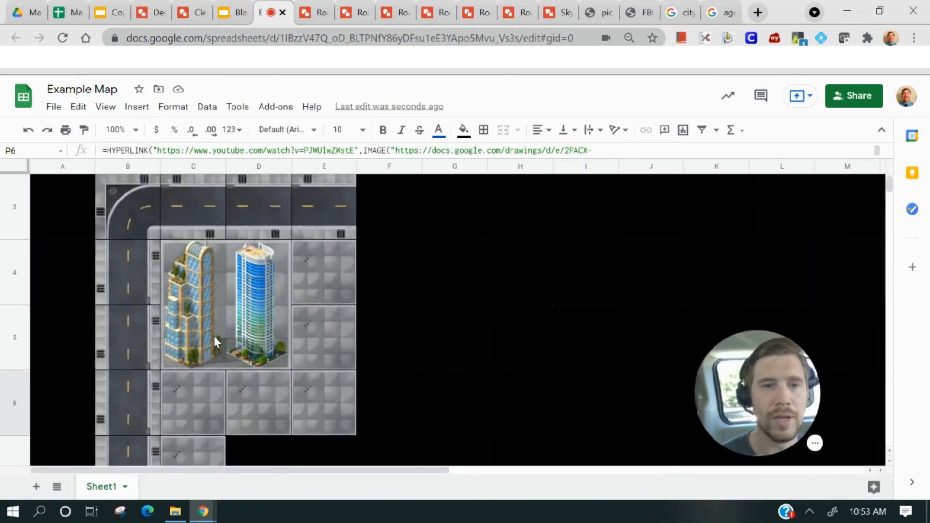
pyautogui.click(213, 295)
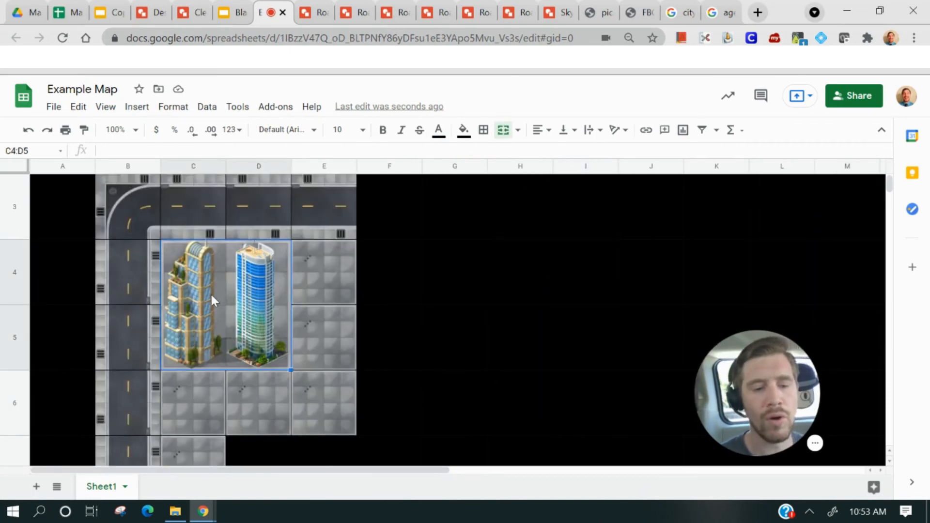
pyautogui.hotkey('ctrl', 'v')
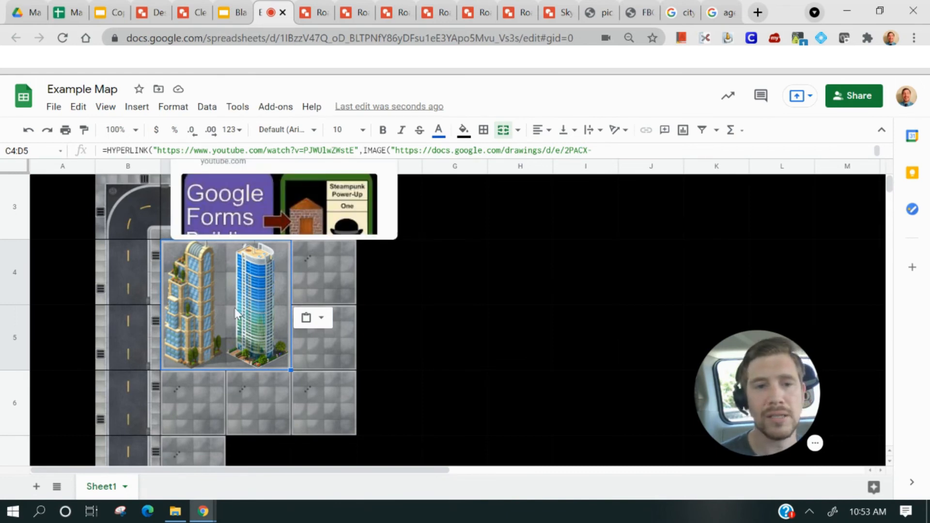
pyautogui.scroll(3, 243, 347)
pyautogui.scroll(-3, 243, 347)
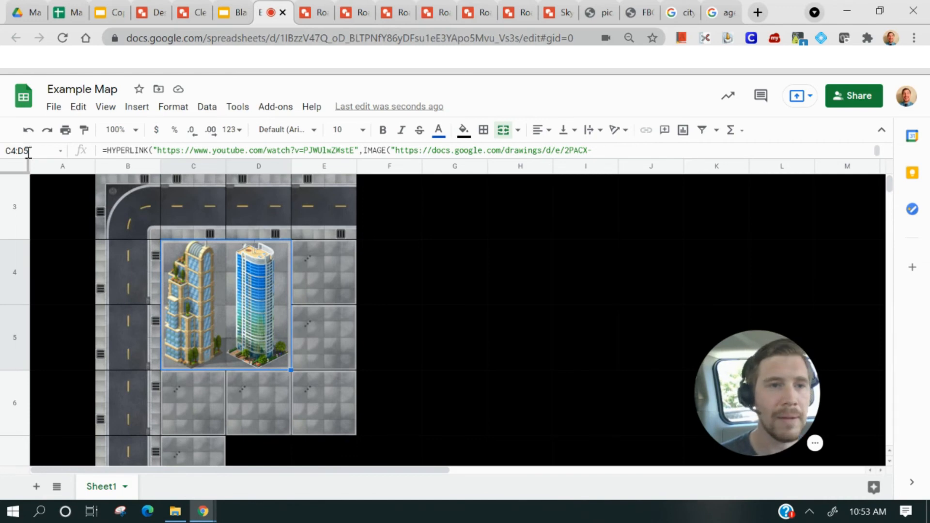
pyautogui.moveTo(48, 157); pyautogui.dragTo(49, 196)
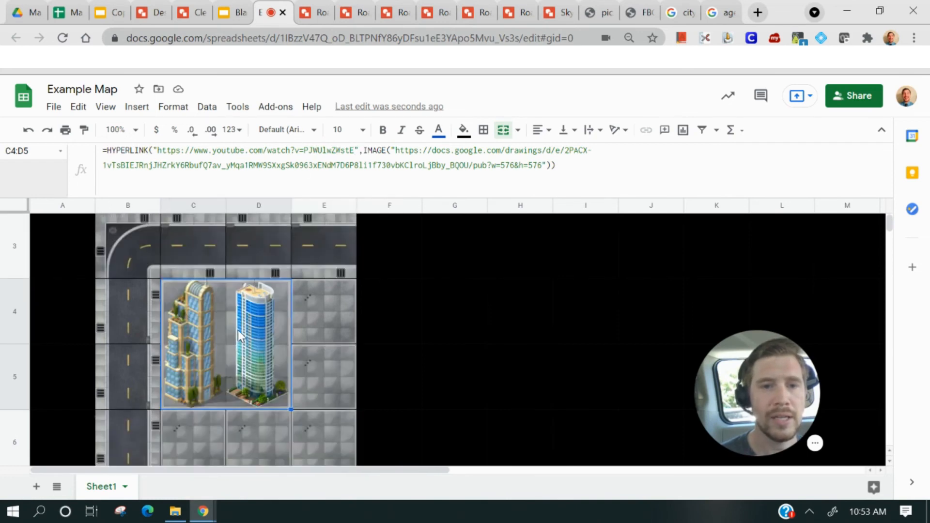
# Copy the Skyscraper 1 drawing's published web link at Medium (384x384) image size
pyautogui.moveTo(237, 330)
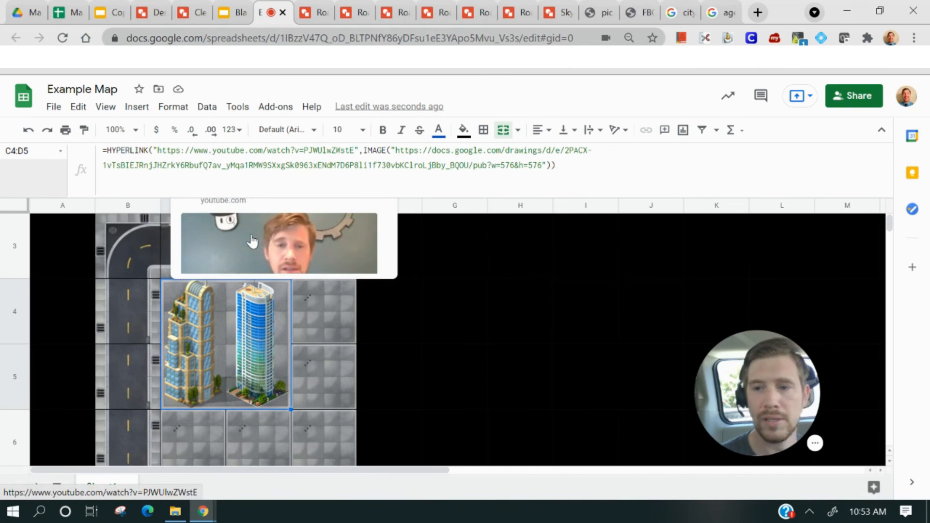
pyautogui.scroll(3, 350, 346)
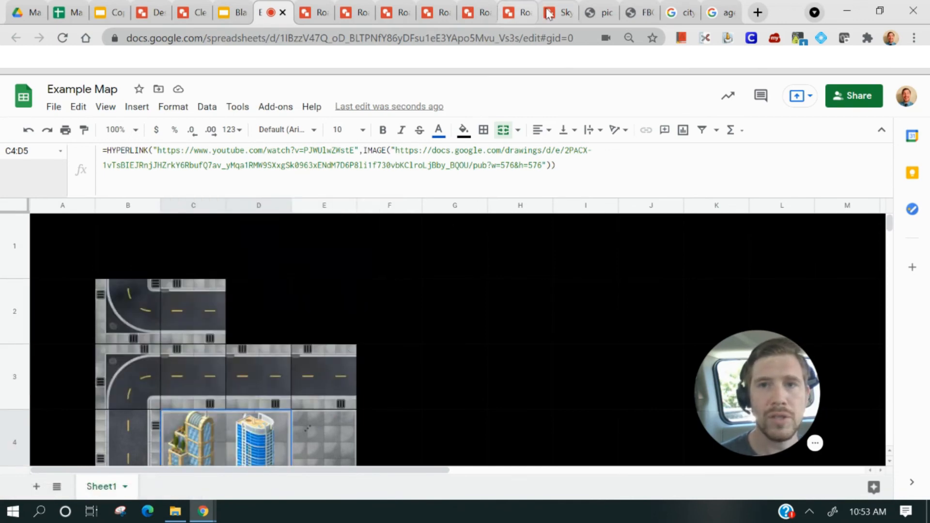
pyautogui.click(563, 12)
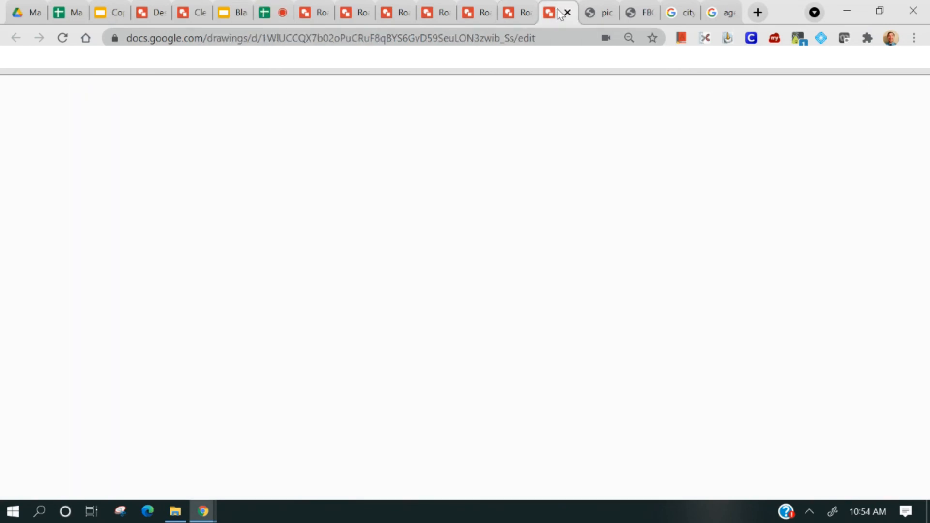
pyautogui.click(55, 107)
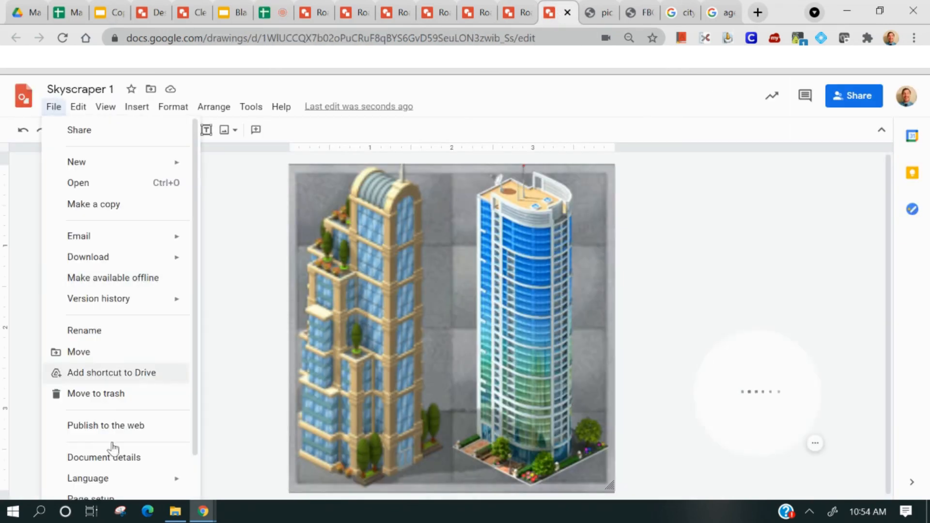
pyautogui.click(127, 428)
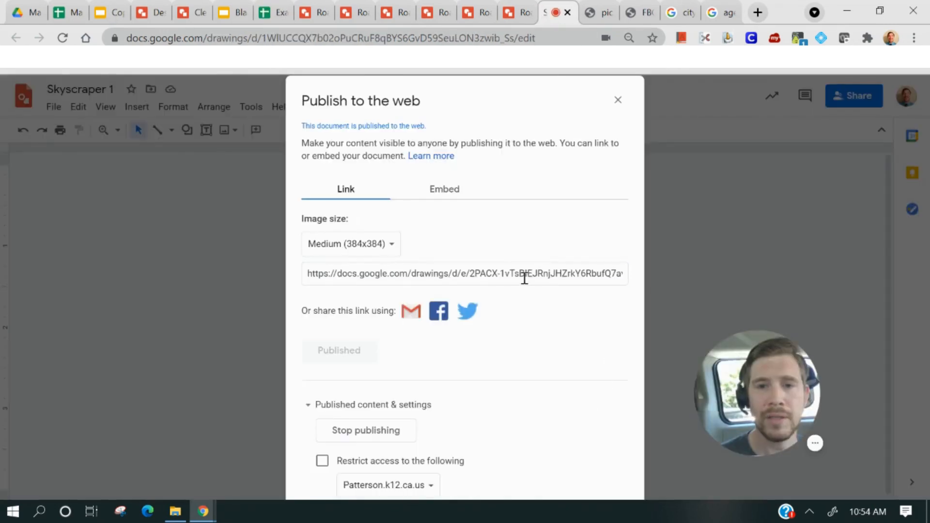
pyautogui.click(525, 278)
pyautogui.click(307, 274)
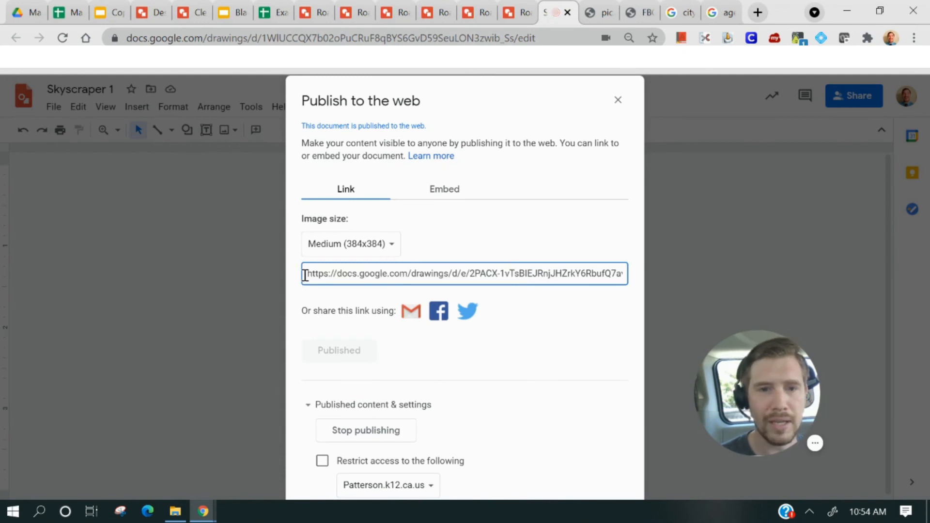
pyautogui.moveTo(307, 274); pyautogui.dragTo(691, 276)
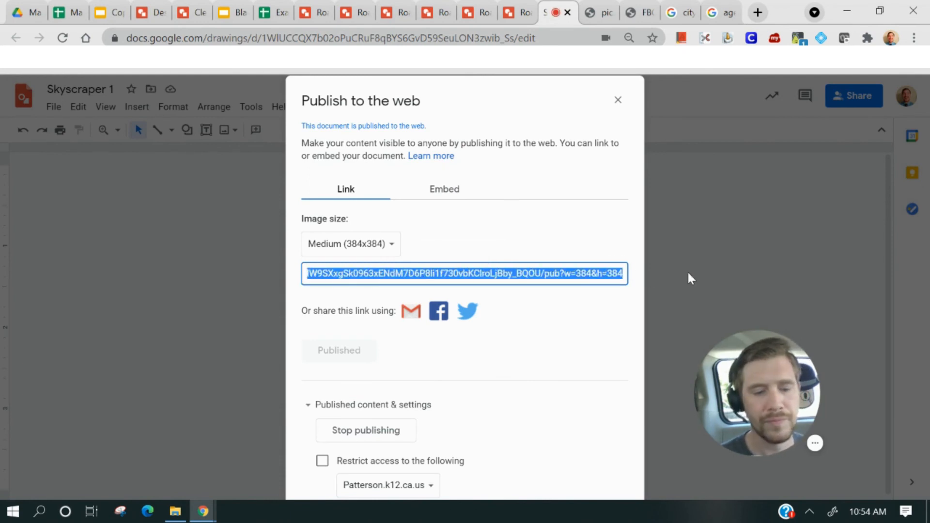
# Replace the image URL in C4:D5's formula with the Skyscraper 1 published link
pyautogui.click(281, 11)
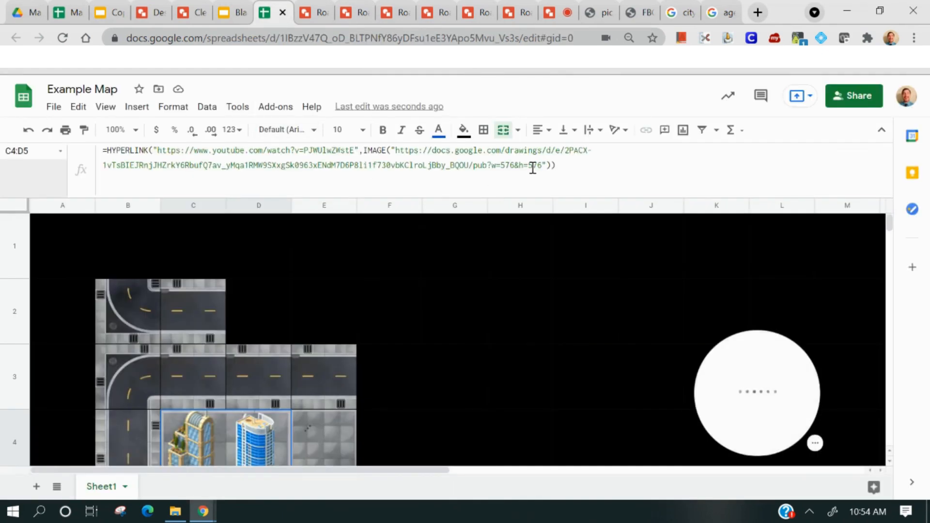
pyautogui.moveTo(396, 151)
pyautogui.mouseDown()
pyautogui.moveTo(513, 166)
pyautogui.moveTo(542, 180)
pyautogui.mouseUp()
pyautogui.write('https://docs.google.com/drawings/d/e/2PACX-1vTsBIEJRnjJHZrkY6RbufQ7av_yMqa1RMW9SXxgSk0963xENdM7D6P8li1f730vbKClroLjBby_BQOU/pub?w=384&h=384')
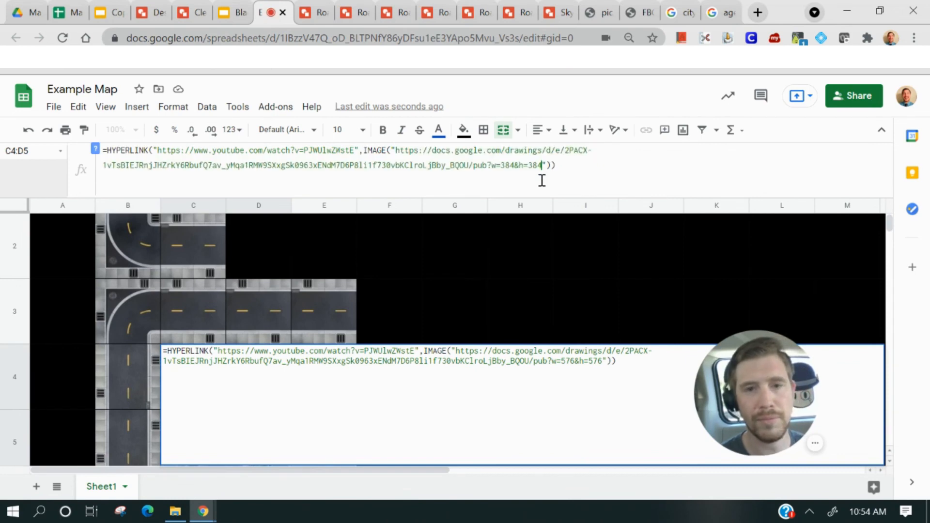
pyautogui.click(583, 176)
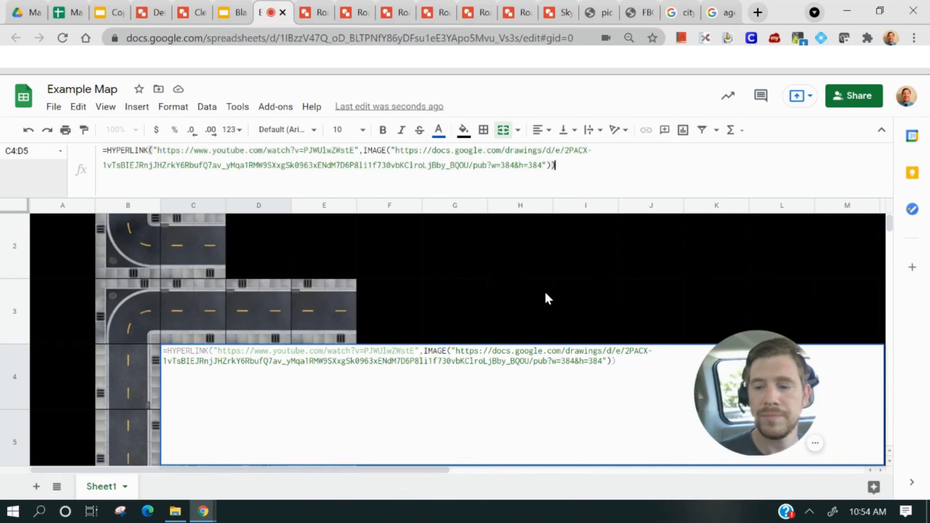
pyautogui.press('Return')
# Test the skyscraper cell's YouTube hyperlink by opening it, then close the opened tab
pyautogui.click(231, 301)
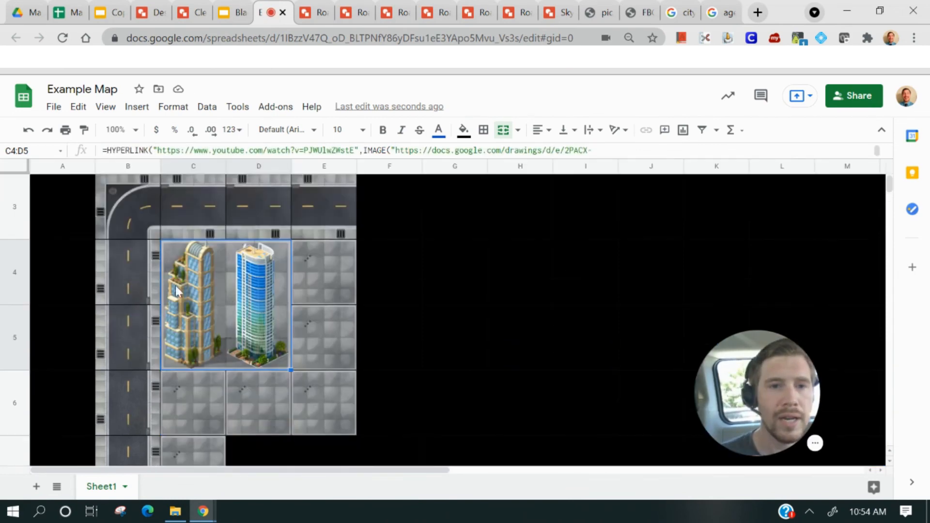
pyautogui.click(416, 296)
pyautogui.click(203, 303)
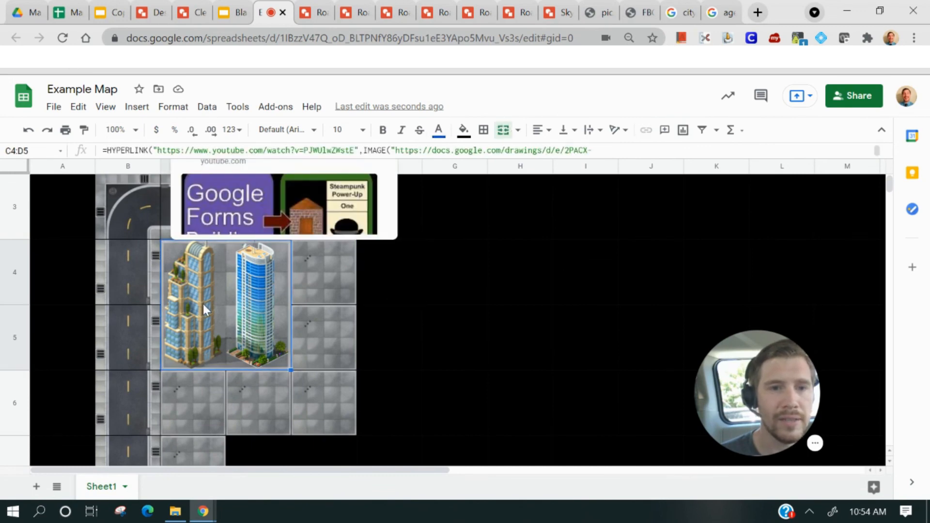
pyautogui.click(272, 212)
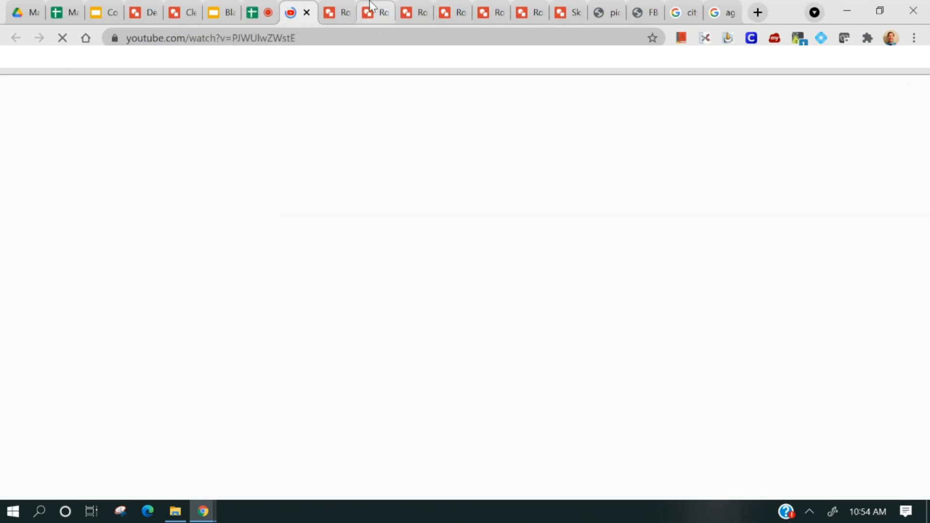
pyautogui.click(308, 12)
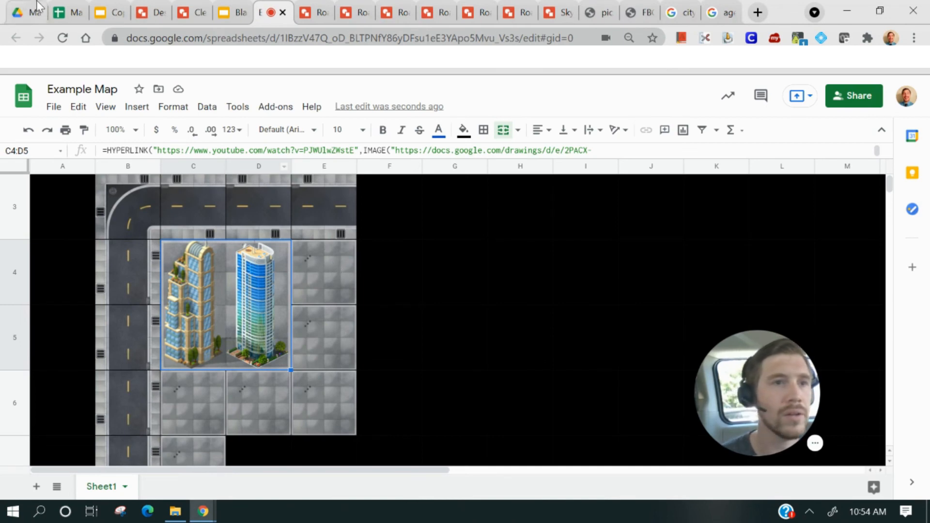
# Look over the Map Tiles Test sheet for reference, then return to the Example Map
pyautogui.click(68, 13)
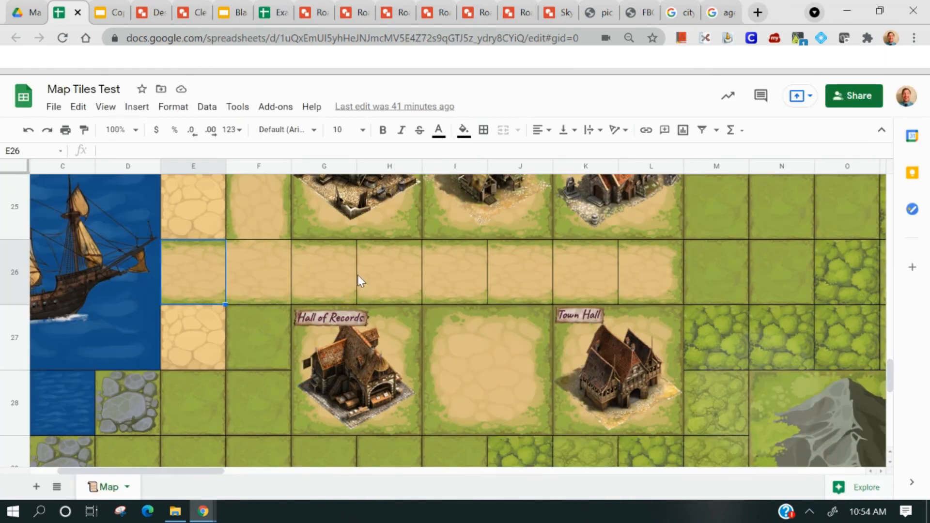
pyautogui.scroll(2, 357, 275)
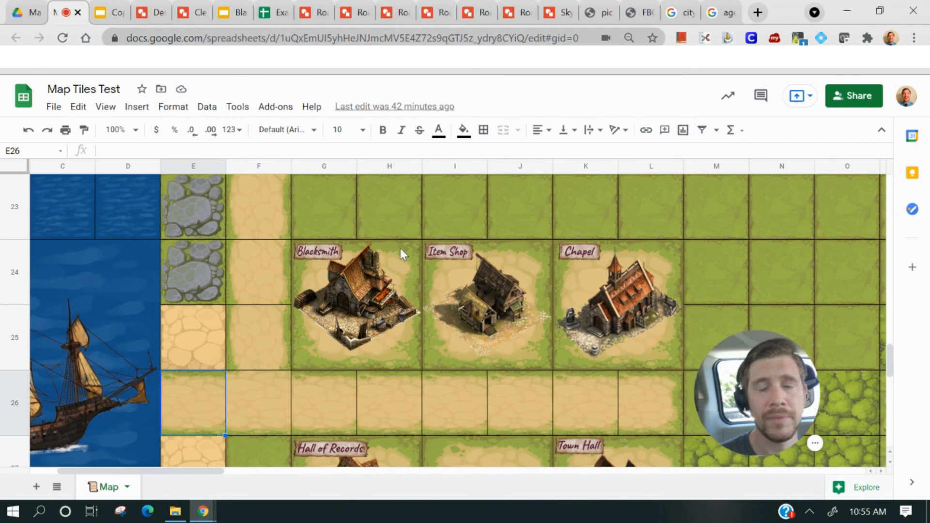
pyautogui.click(272, 13)
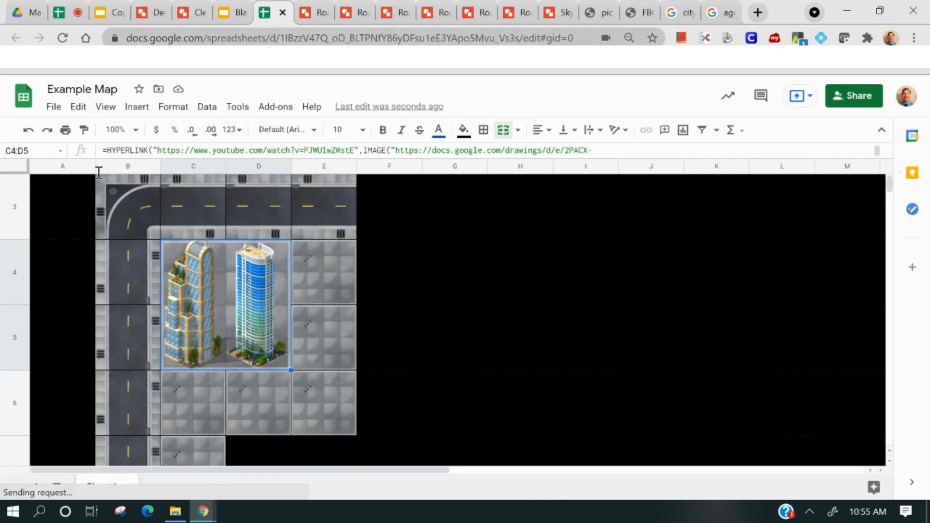
pyautogui.scroll(2, 242, 406)
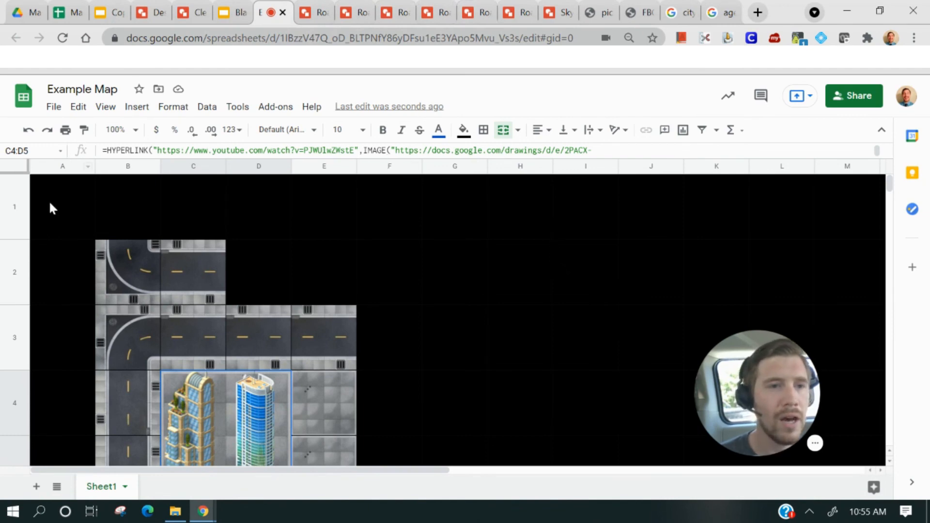
# Select column A and change its fill color
pyautogui.click(58, 166)
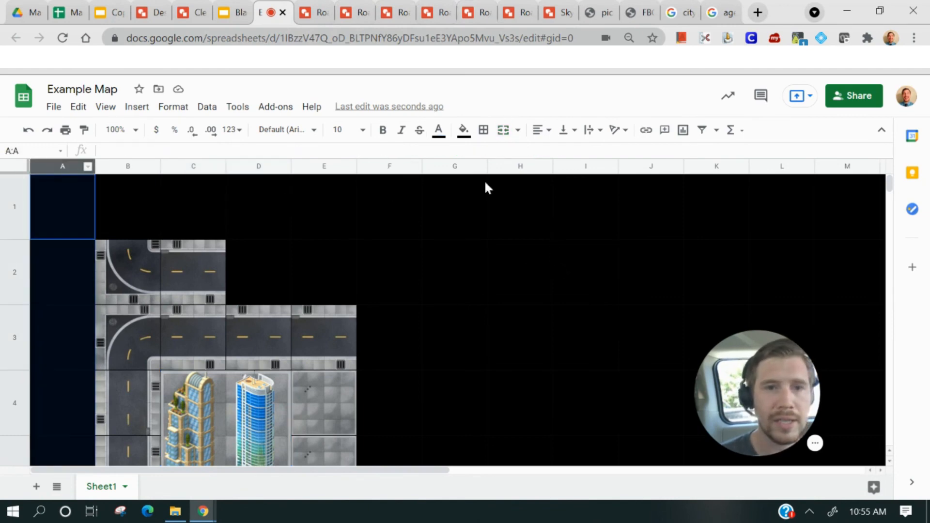
pyautogui.click(463, 130)
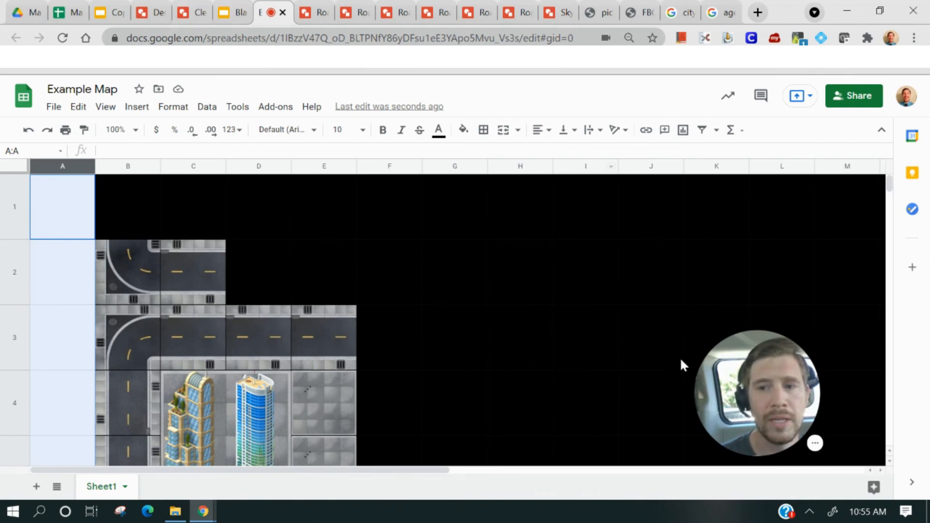
pyautogui.click(772, 442)
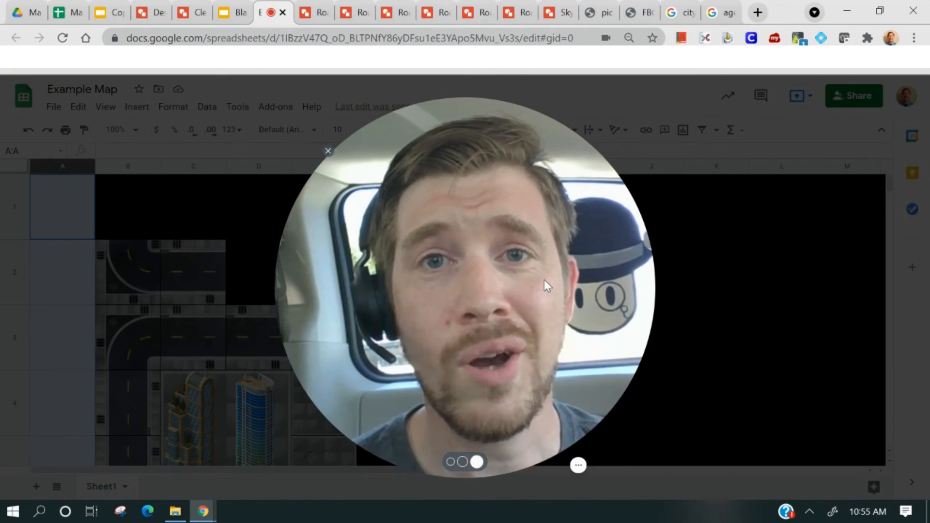
pyautogui.click(579, 466)
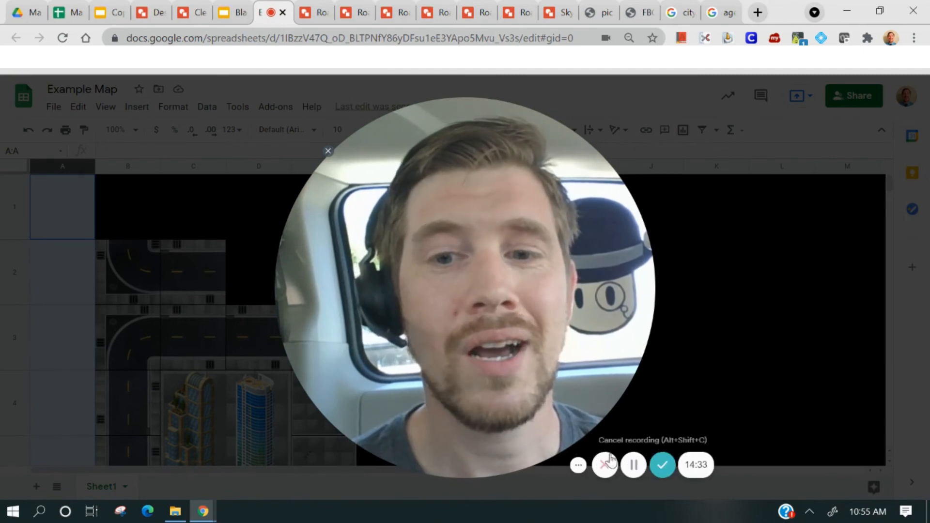
pyautogui.click(661, 467)
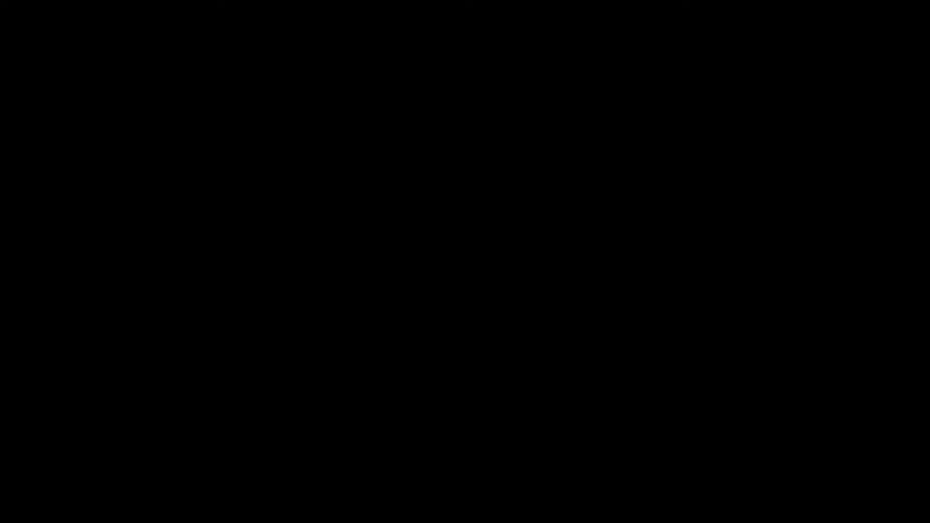